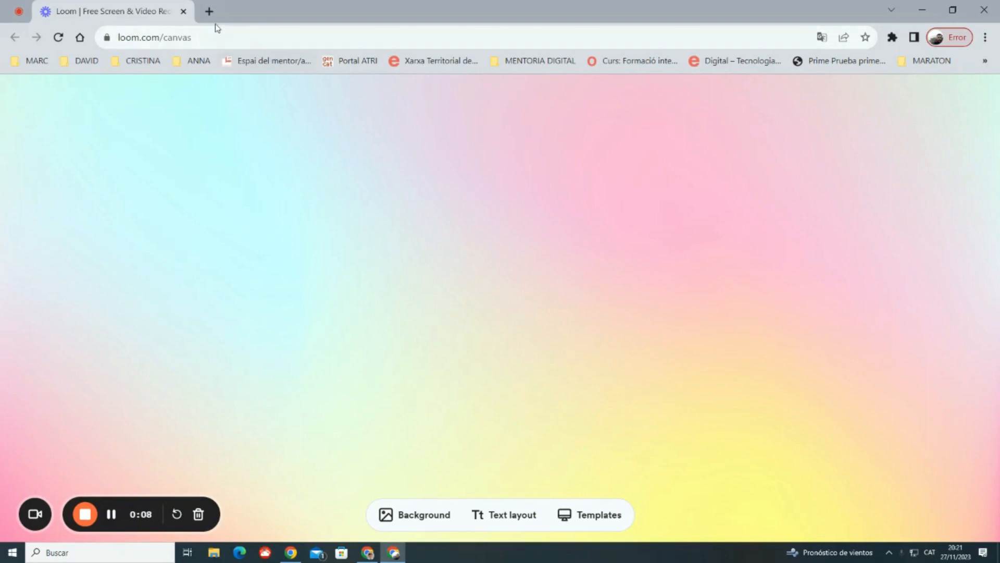
Search Google for "paddlet" in a new browser tab and open the Padlet website
{"action": "left_click", "coordinate": [209, 10]}
{"action": "left_click", "coordinate": [454, 221]}
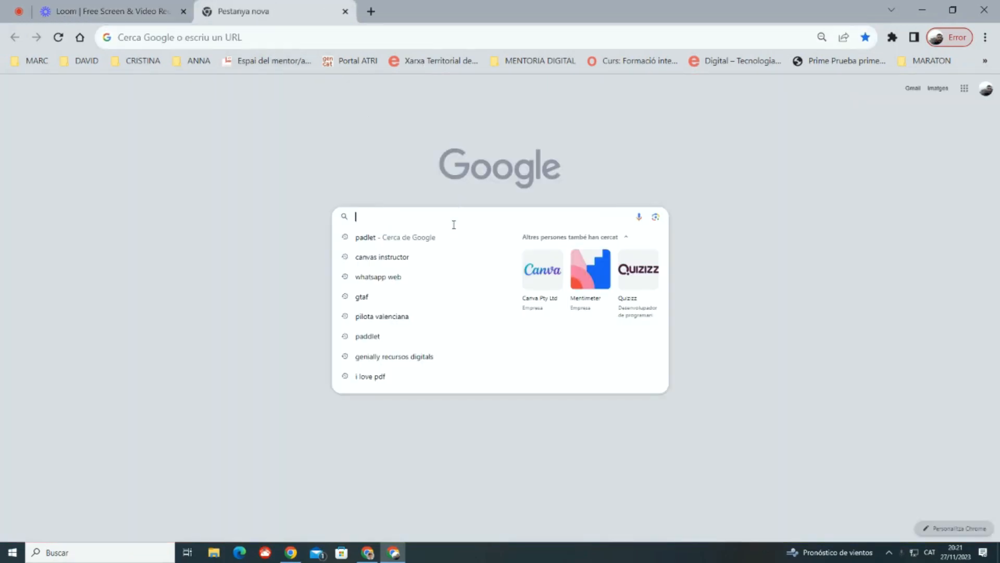
{"action": "type", "text": "paddlet"}
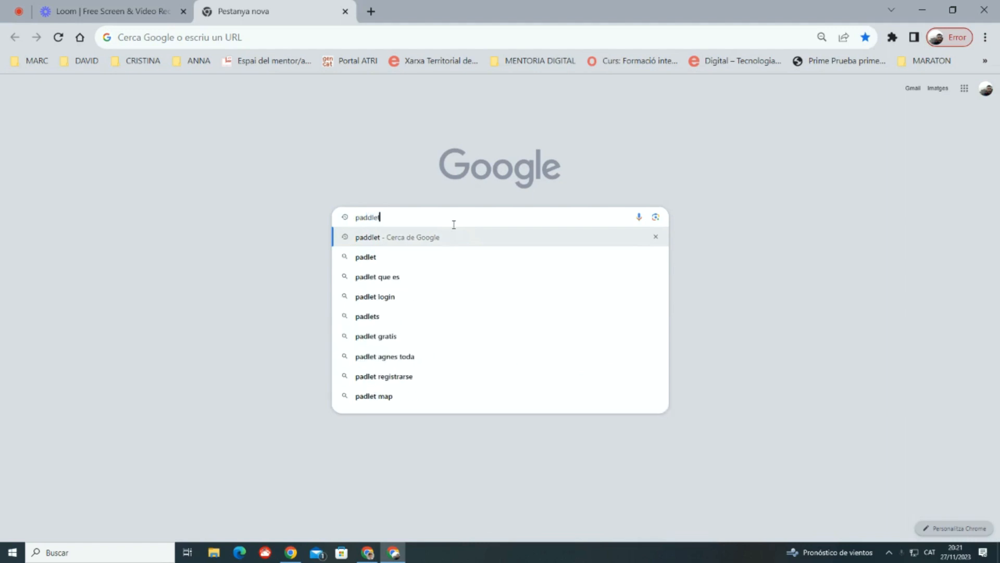
{"action": "key", "text": "Return"}
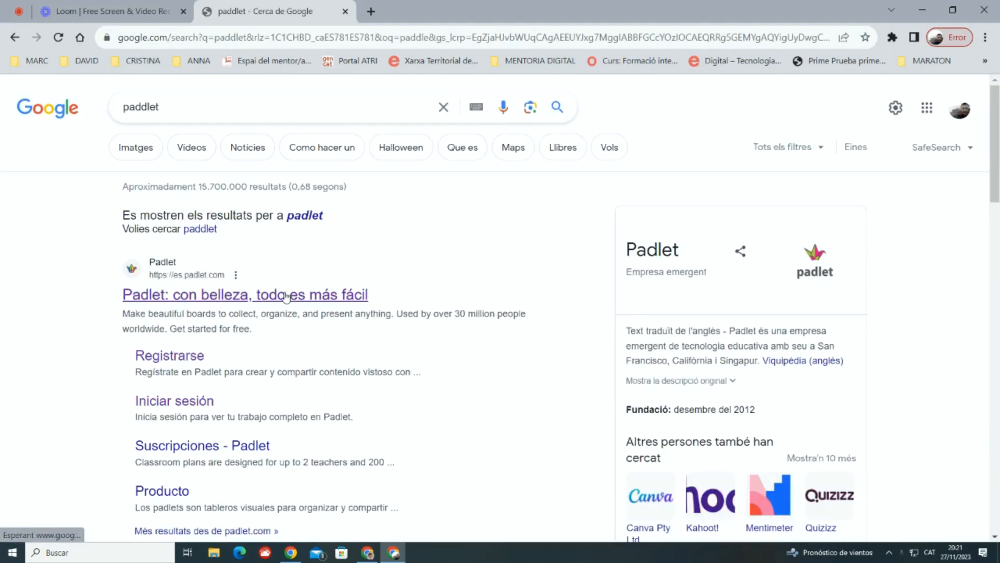
{"action": "left_click", "coordinate": [286, 295]}
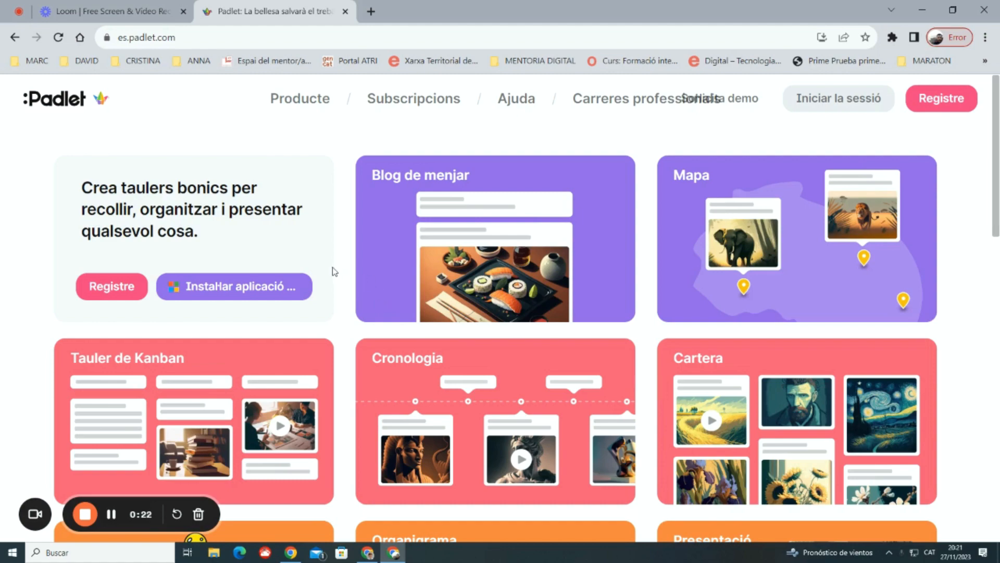
Log in to Padlet through Google with the personal Gmail account and dismiss the recommendation survey
{"action": "scroll", "coordinate": [388, 303], "scroll_direction": "down", "scroll_amount": 8}
{"action": "scroll", "coordinate": [367, 336], "scroll_direction": "up", "scroll_amount": 8}
{"action": "scroll", "coordinate": [388, 390], "scroll_direction": "down", "scroll_amount": 3}
{"action": "scroll", "coordinate": [420, 375], "scroll_direction": "up", "scroll_amount": 3}
{"action": "left_click", "coordinate": [860, 104]}
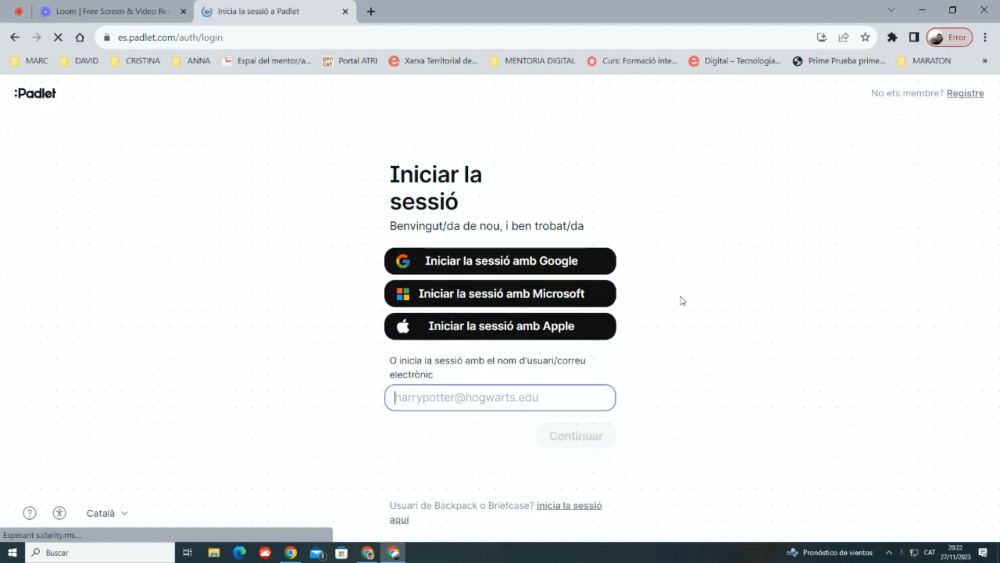
{"action": "left_click", "coordinate": [515, 271]}
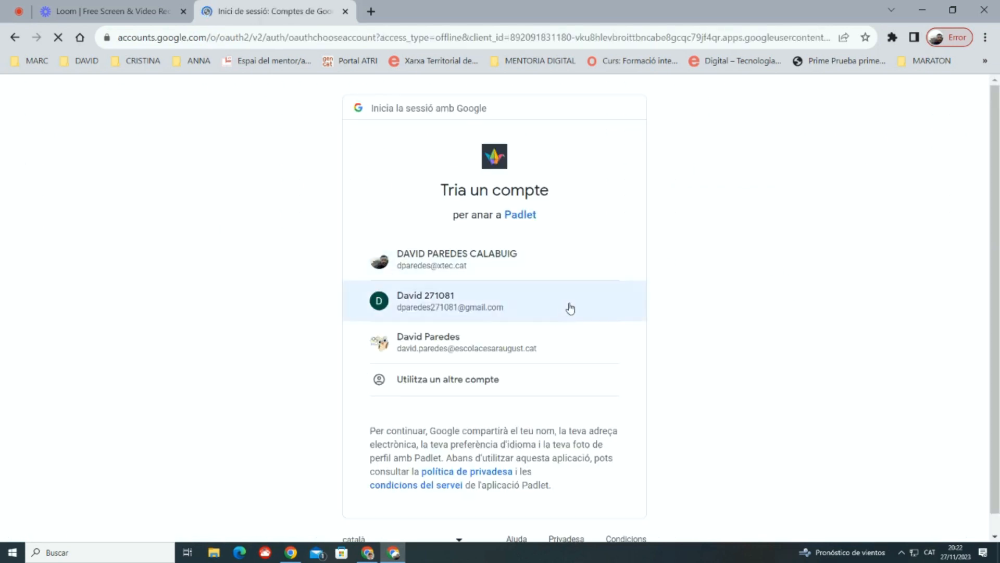
{"action": "left_click", "coordinate": [472, 303]}
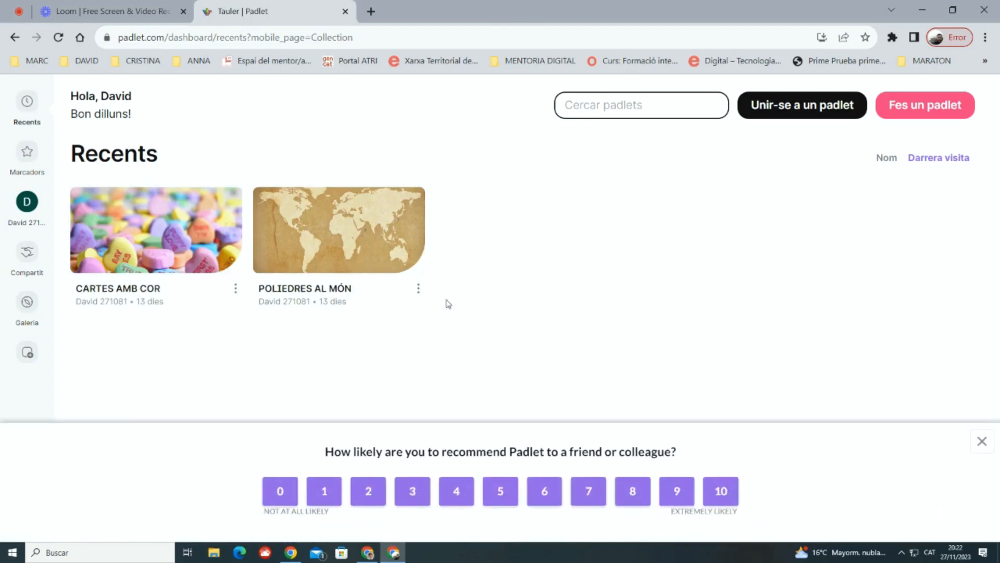
{"action": "left_click", "coordinate": [982, 441]}
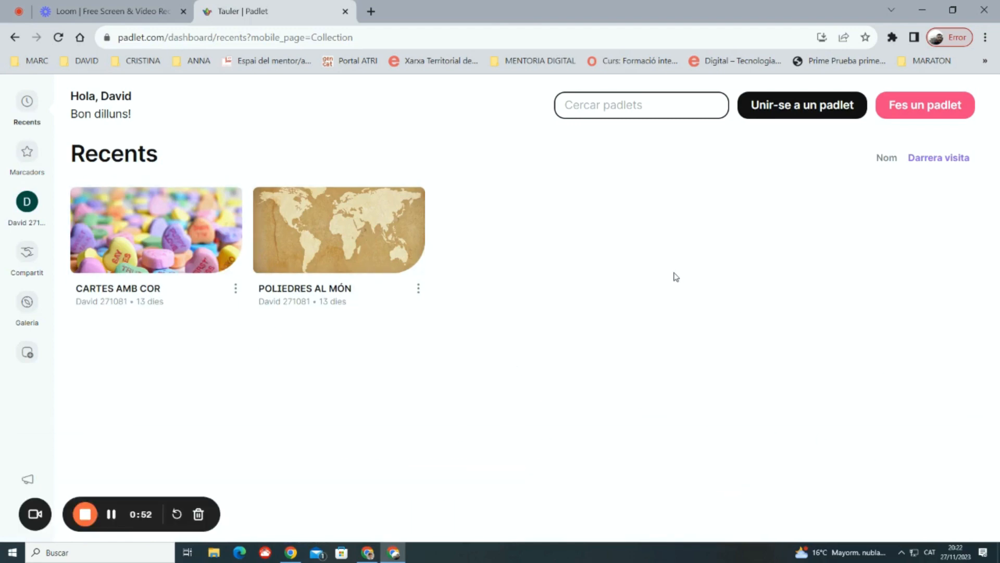
Browse the gallery templates for a new padlet and create it from the blank board (Tauler en blanc)
{"action": "left_click", "coordinate": [900, 109]}
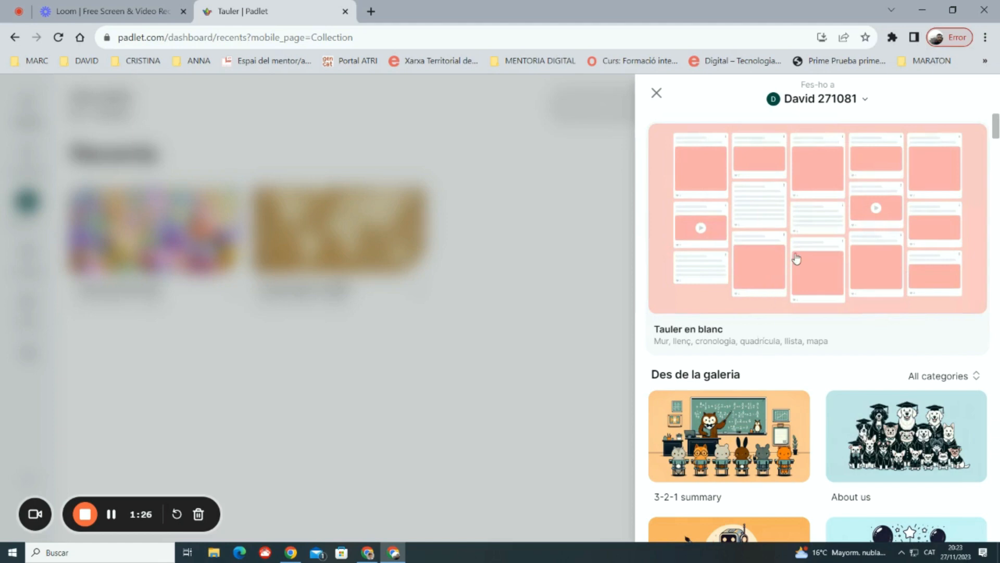
{"action": "scroll", "coordinate": [808, 292], "scroll_direction": "down", "scroll_amount": 4}
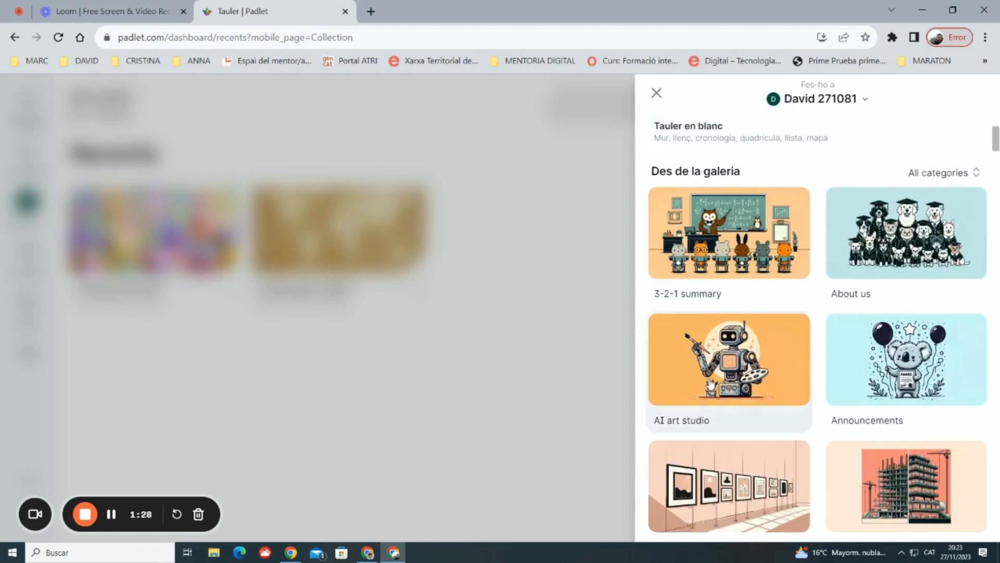
{"action": "mouse_move", "coordinate": [805, 275]}
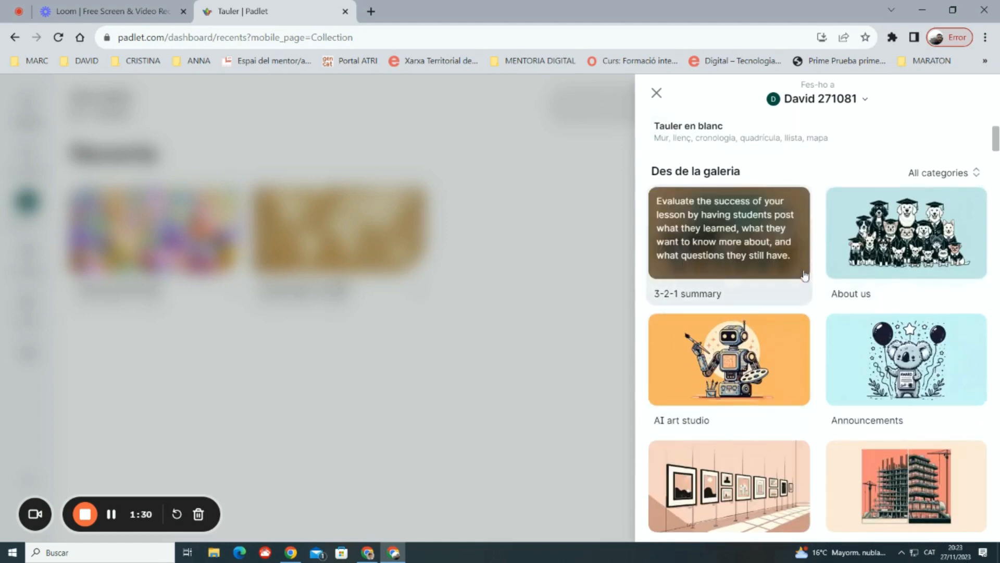
{"action": "scroll", "coordinate": [797, 299], "scroll_direction": "down", "scroll_amount": 5}
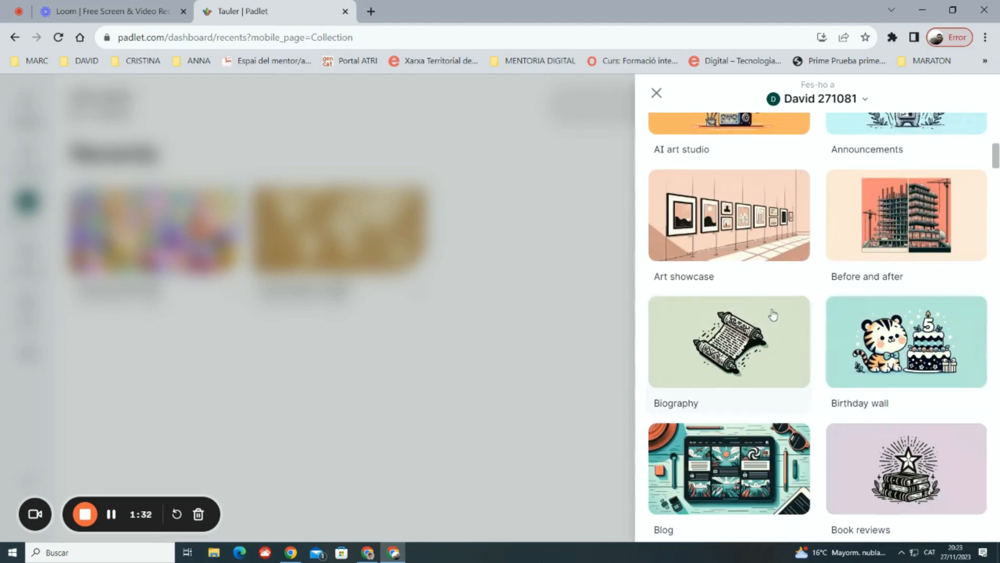
{"action": "scroll", "coordinate": [773, 315], "scroll_direction": "up", "scroll_amount": 9}
{"action": "left_click", "coordinate": [744, 220]}
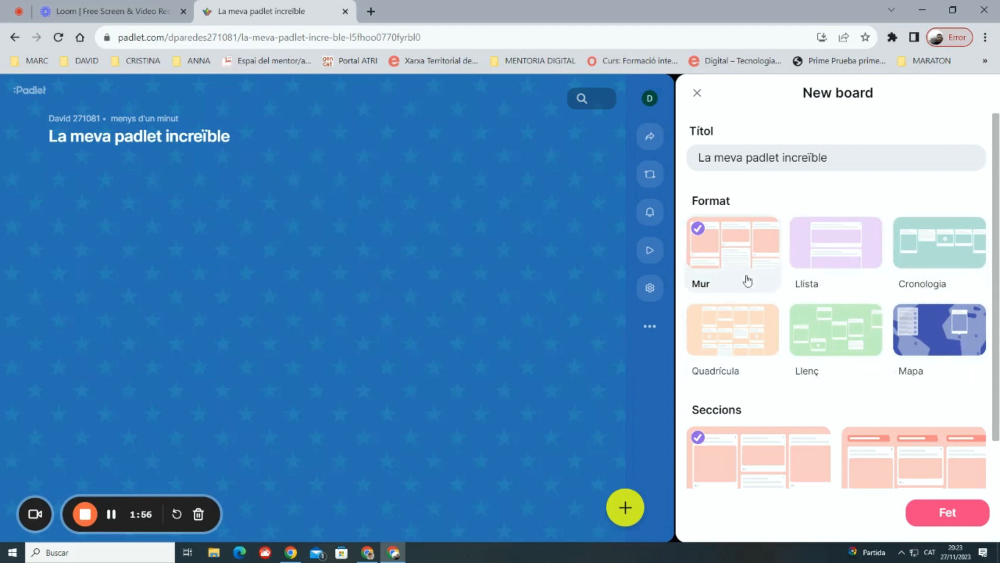
Set the new Mur board's sections to On (Shelf) and finish the board setup
{"action": "scroll", "coordinate": [774, 365], "scroll_direction": "down", "scroll_amount": 1}
{"action": "scroll", "coordinate": [753, 264], "scroll_direction": "up", "scroll_amount": 1}
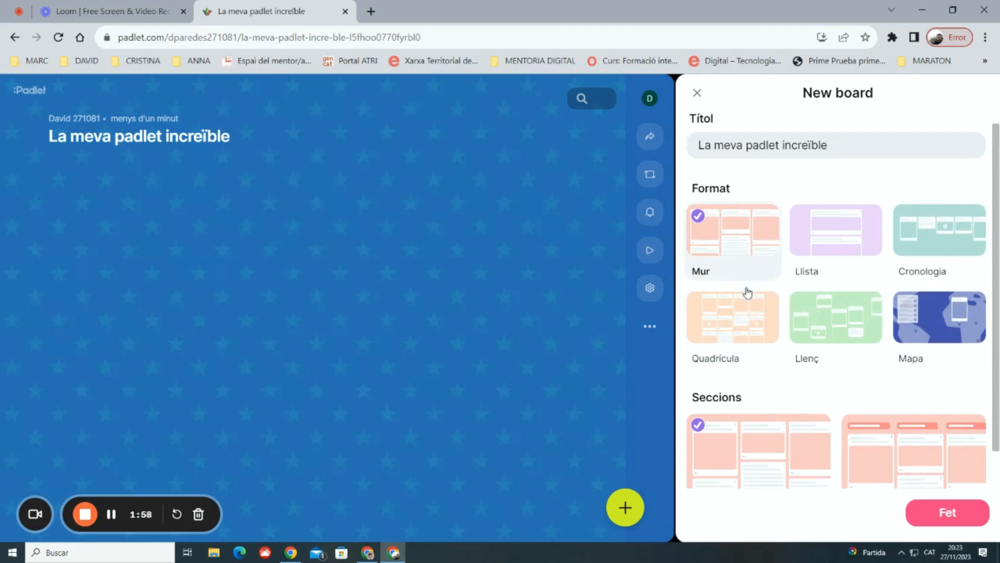
{"action": "scroll", "coordinate": [746, 290], "scroll_direction": "down", "scroll_amount": 1}
{"action": "left_click", "coordinate": [879, 417]}
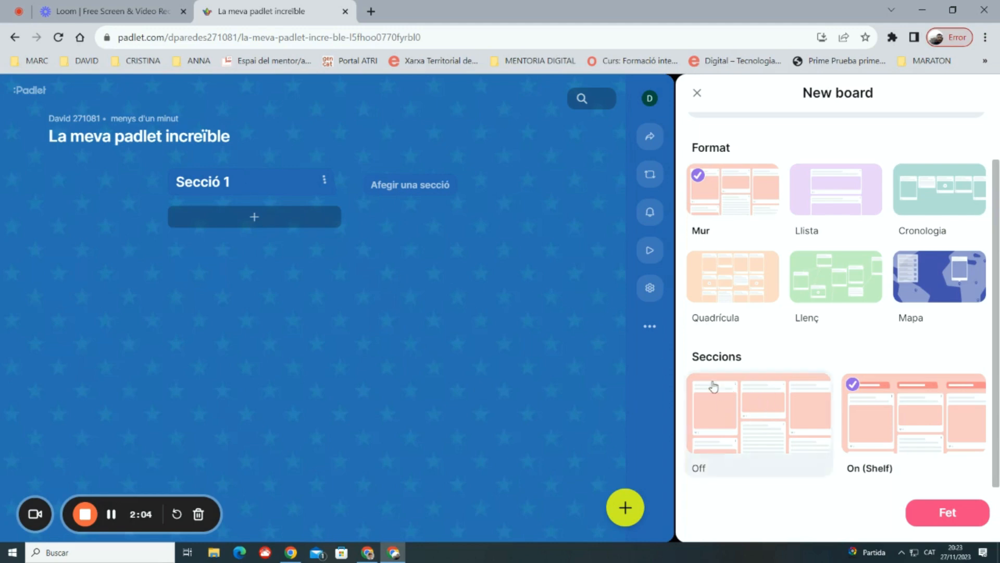
{"action": "left_click", "coordinate": [947, 513]}
Rename the board's first section as "Edició d'imatge"
{"action": "left_click", "coordinate": [409, 179]}
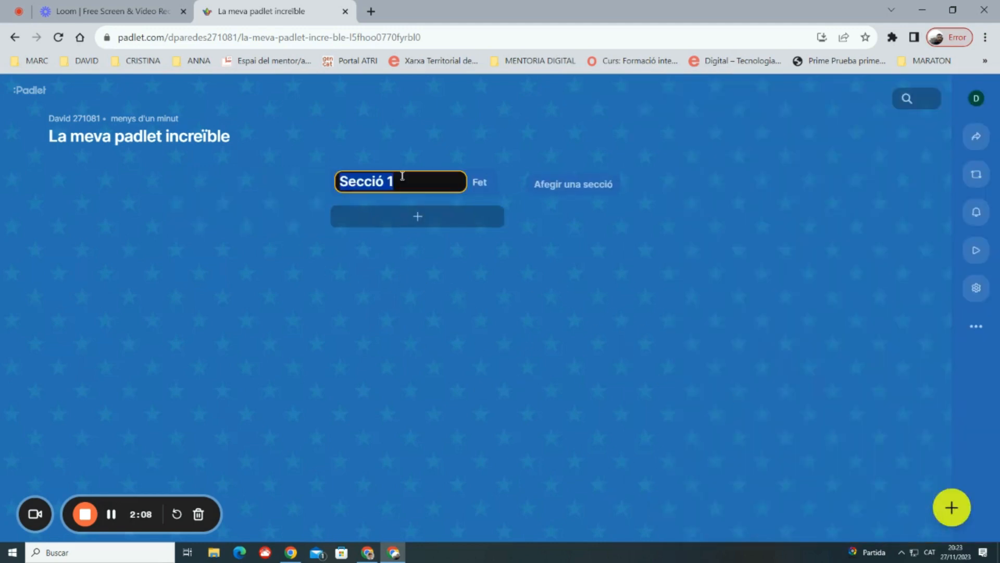
{"action": "type", "text": "Ed"}
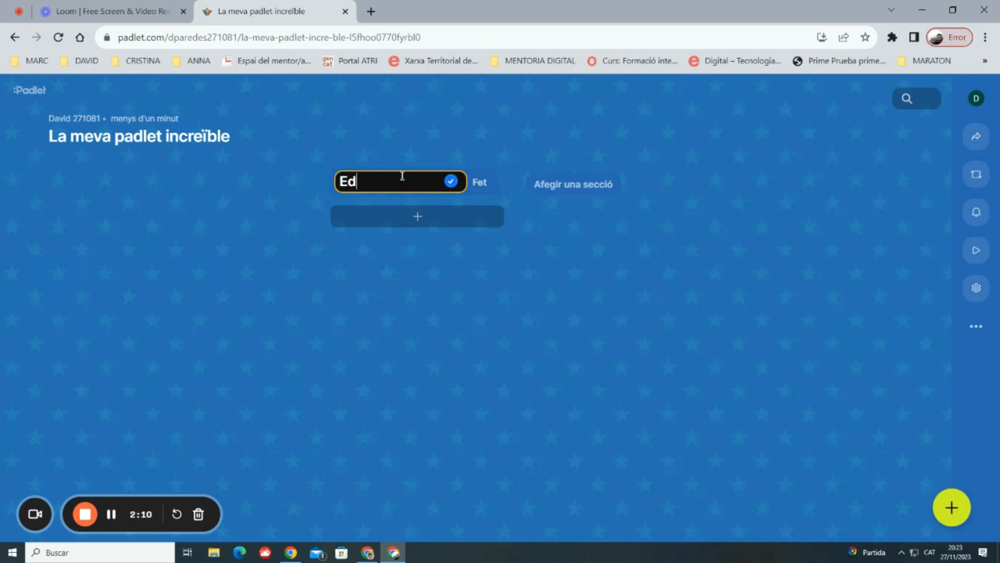
{"action": "type", "text": "ició d'imatge"}
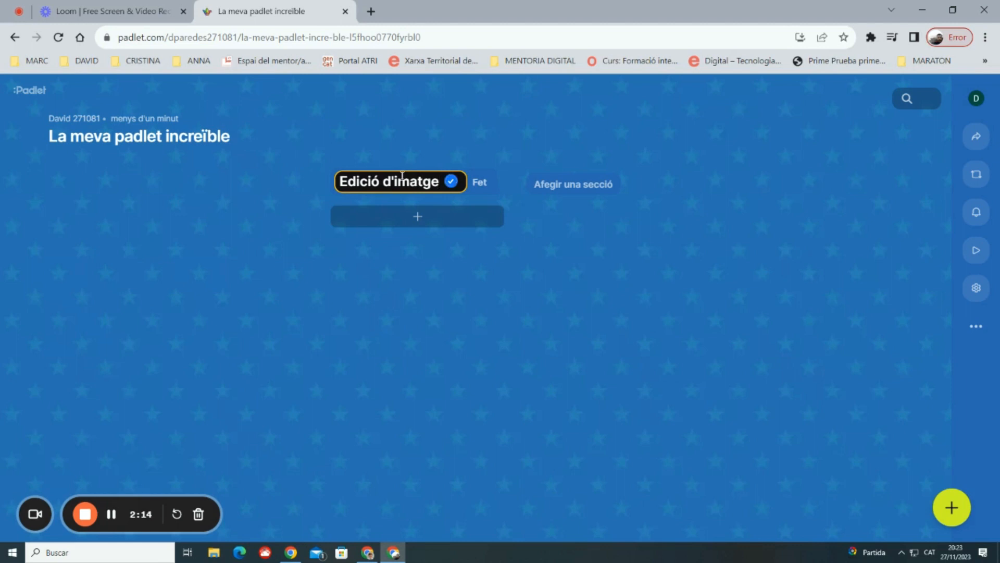
{"action": "left_click", "coordinate": [477, 184]}
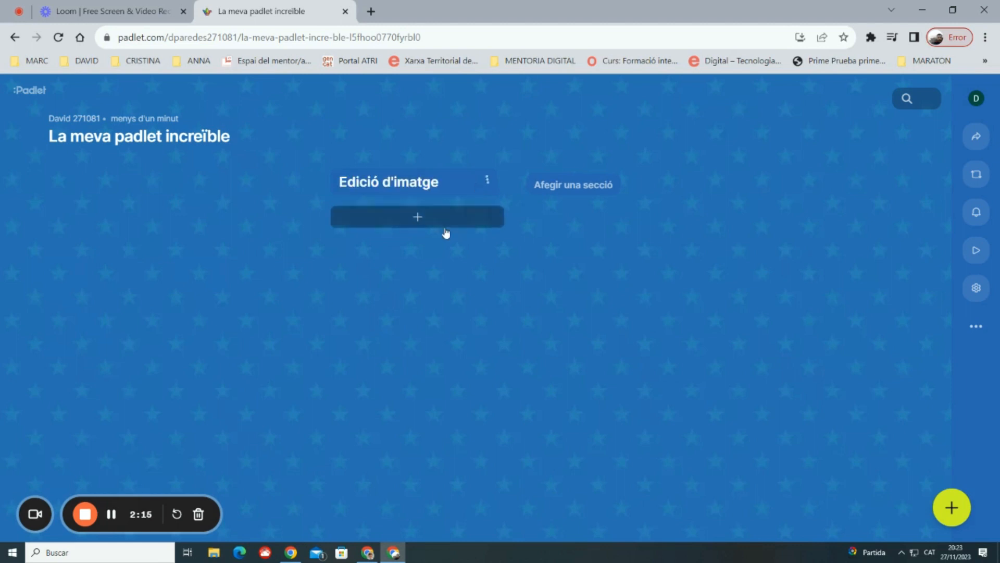
Start a post under "Edició d'imatge" titled "Canva" with the text "Editor d'imatge. Possibilitat de crear cartells / infografies / Pòsters / Línies de temps"
{"action": "left_click", "coordinate": [418, 221]}
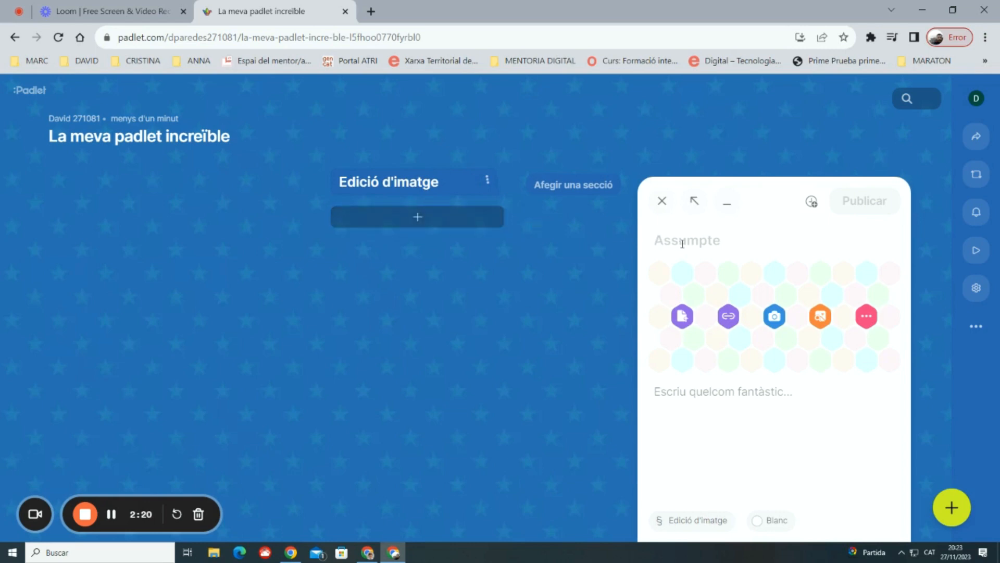
{"action": "type", "text": "Canya"}
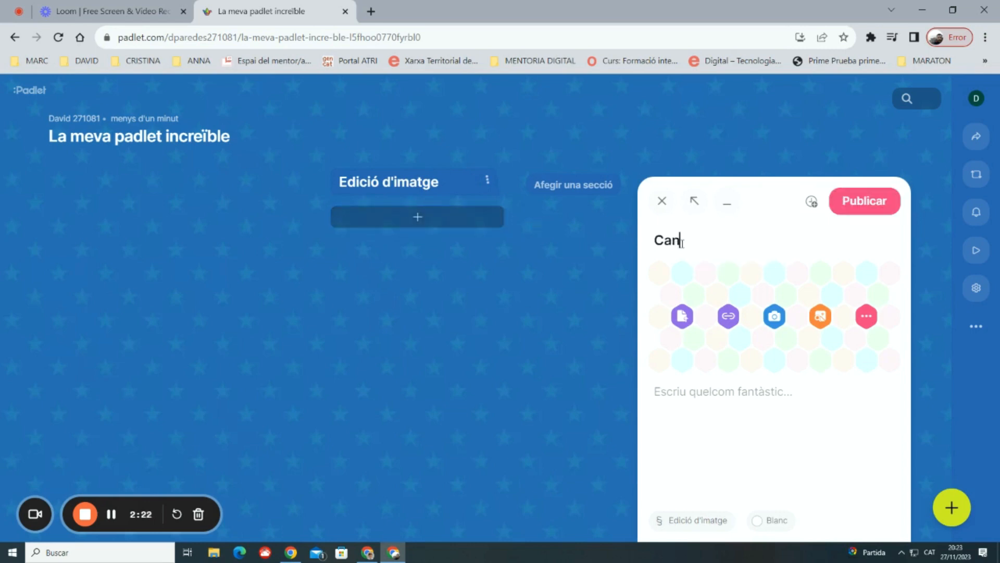
{"action": "left_click", "coordinate": [690, 388]}
{"action": "type", "text": "Editor"}
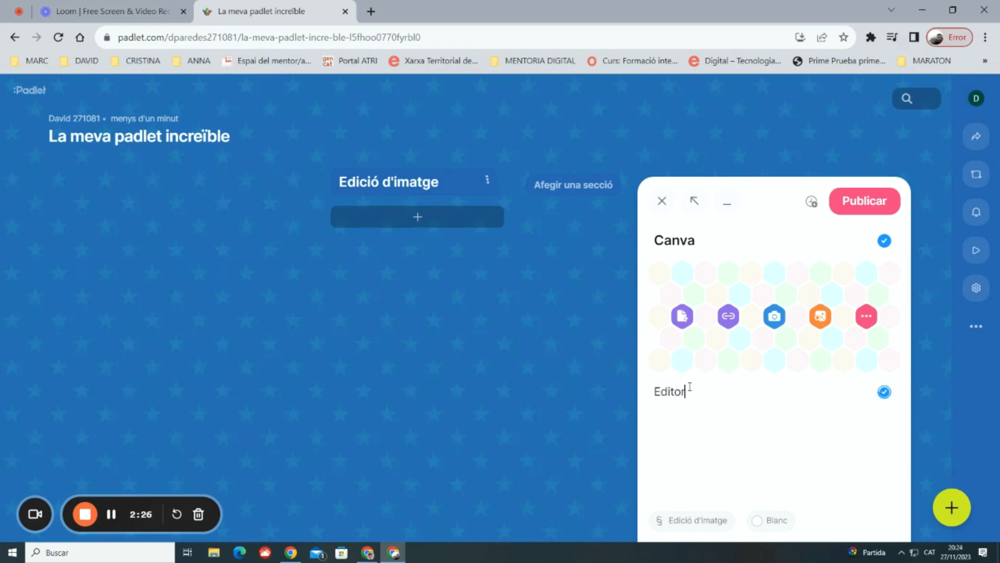
{"action": "type", "text": " d'imatge. Po"}
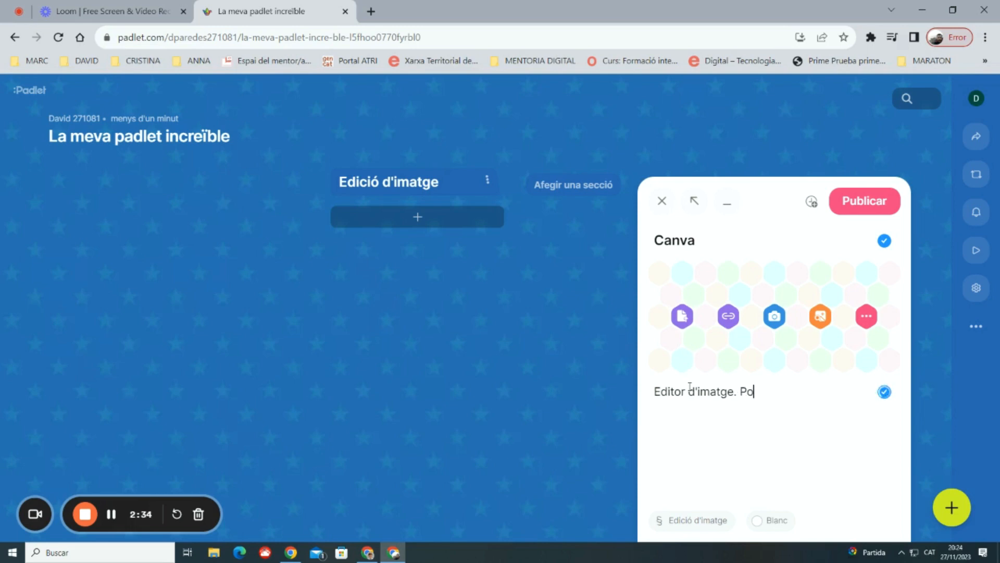
{"action": "type", "text": "ssibilitat de crear cartells"}
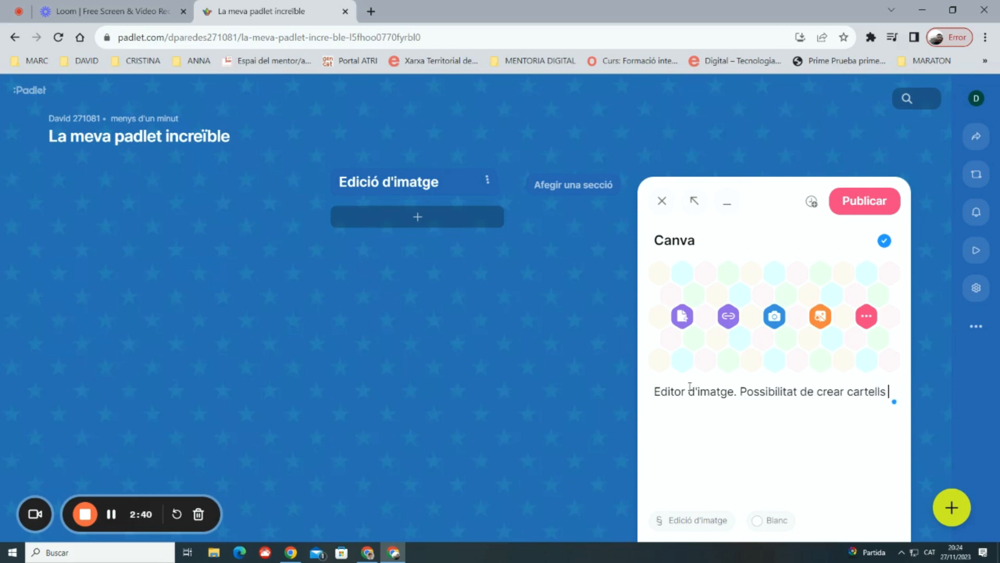
{"action": "type", "text": " / infografie"}
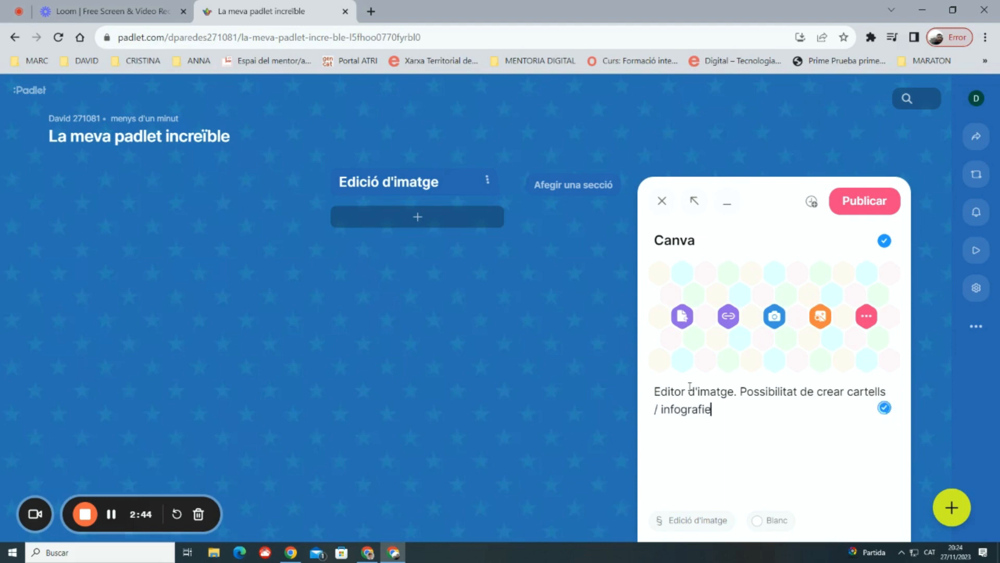
{"action": "type", "text": "s / Pòsters /"}
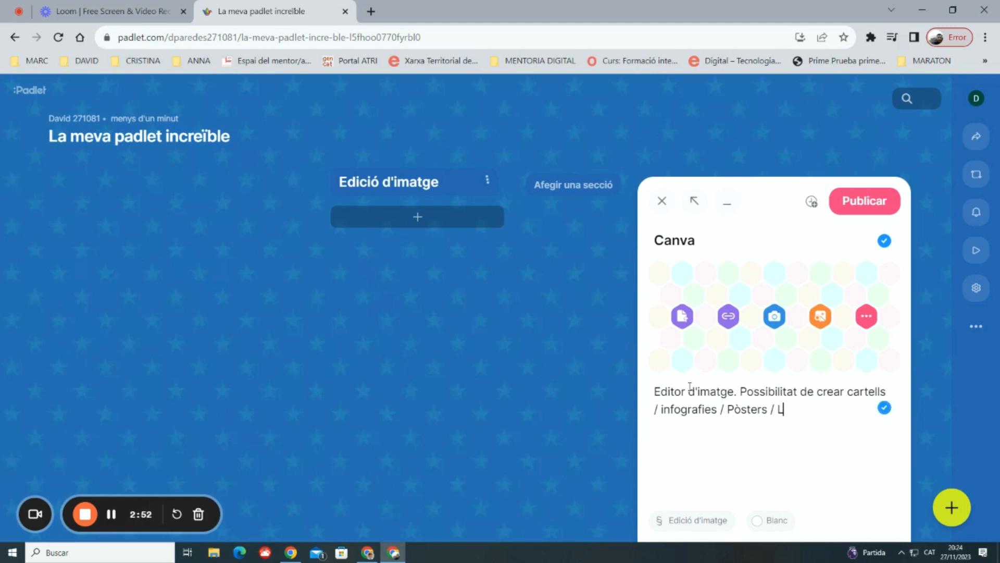
{"action": "type", "text": " Línies de temps"}
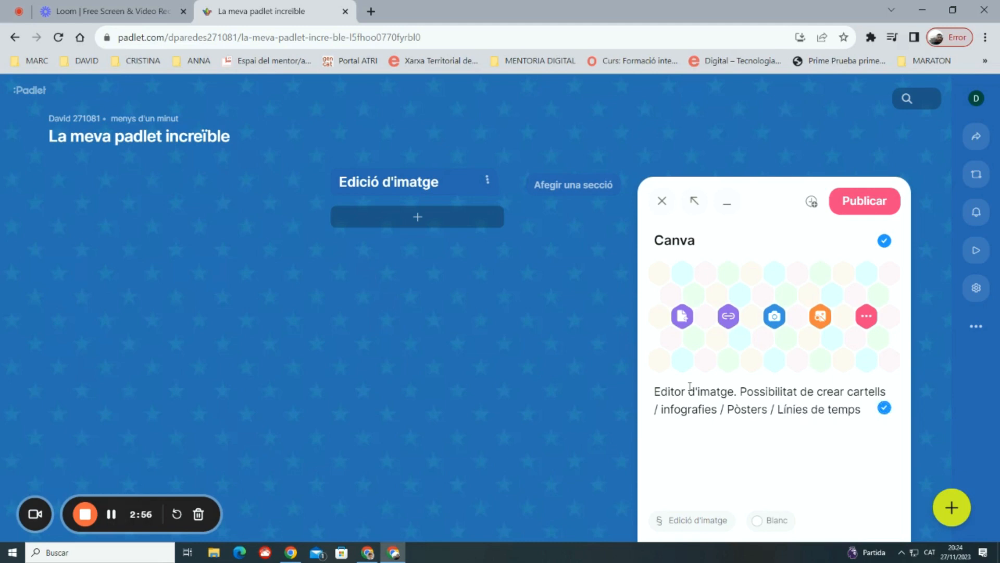
{"action": "left_click", "coordinate": [728, 316]}
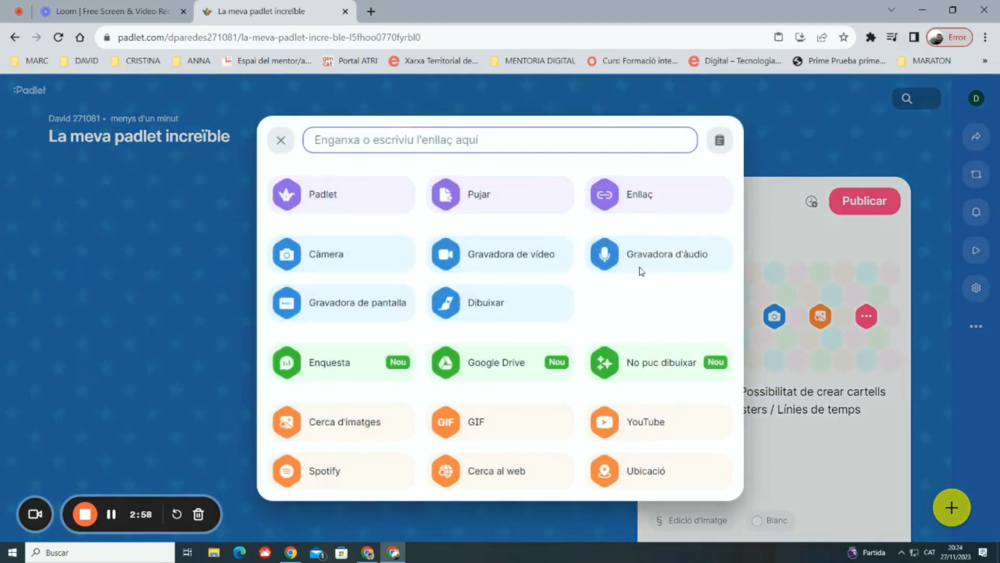
{"action": "type", "text": "www.canva"}
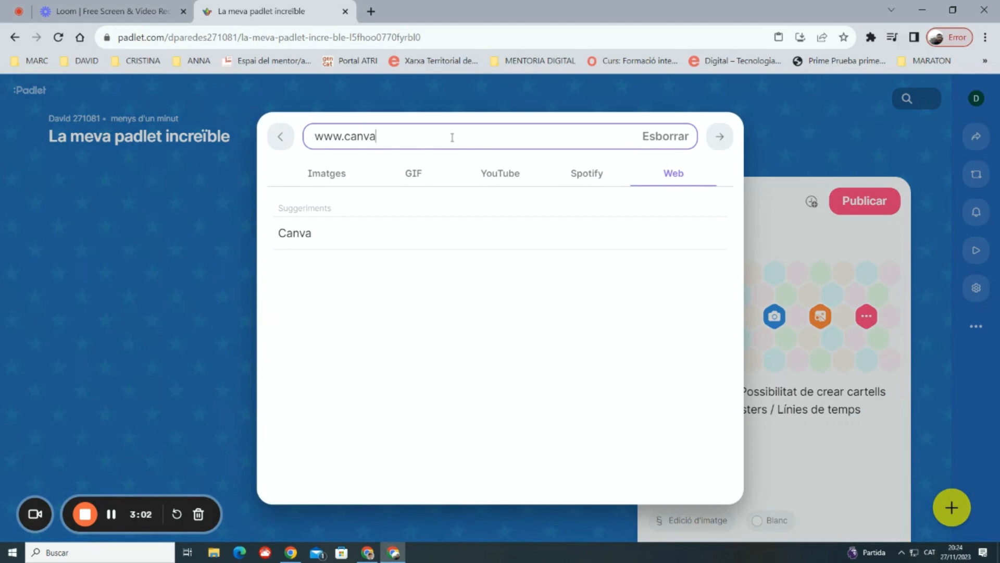
{"action": "type", "text": ".com"}
{"action": "key", "text": "Return"}
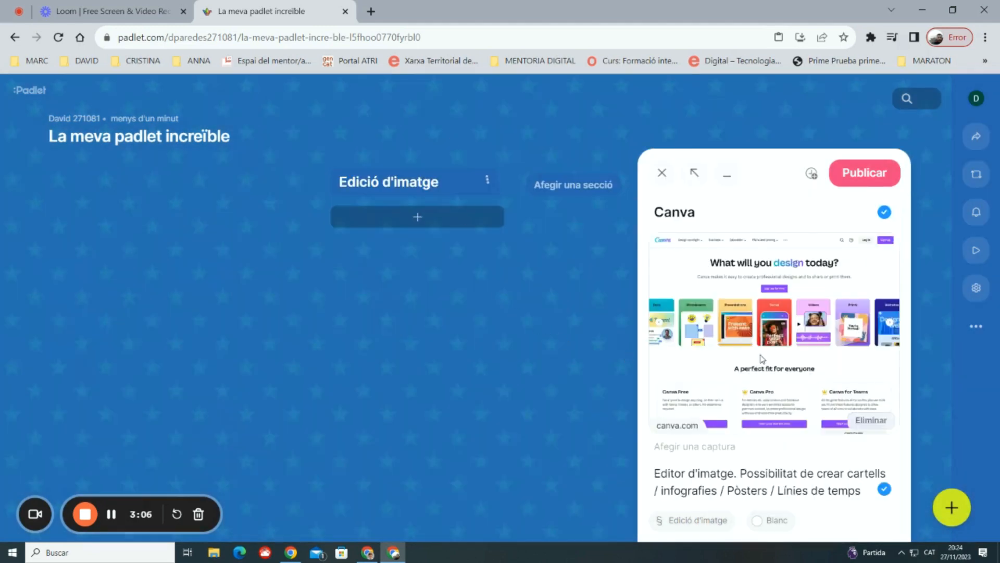
{"action": "left_click", "coordinate": [862, 179]}
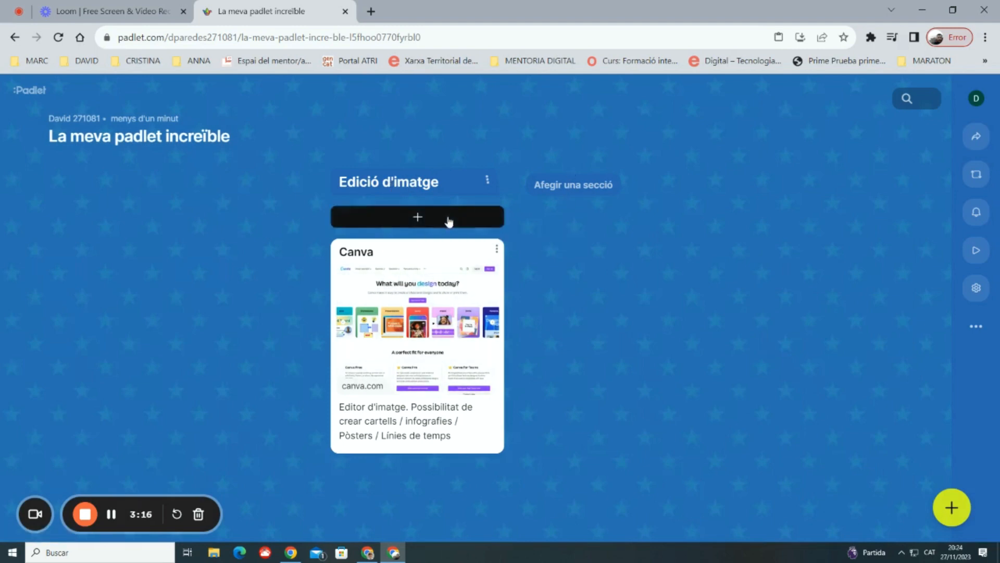
Start a second post under "Edició d'imatge" with the title "Picktoheart"
{"action": "left_click", "coordinate": [418, 219]}
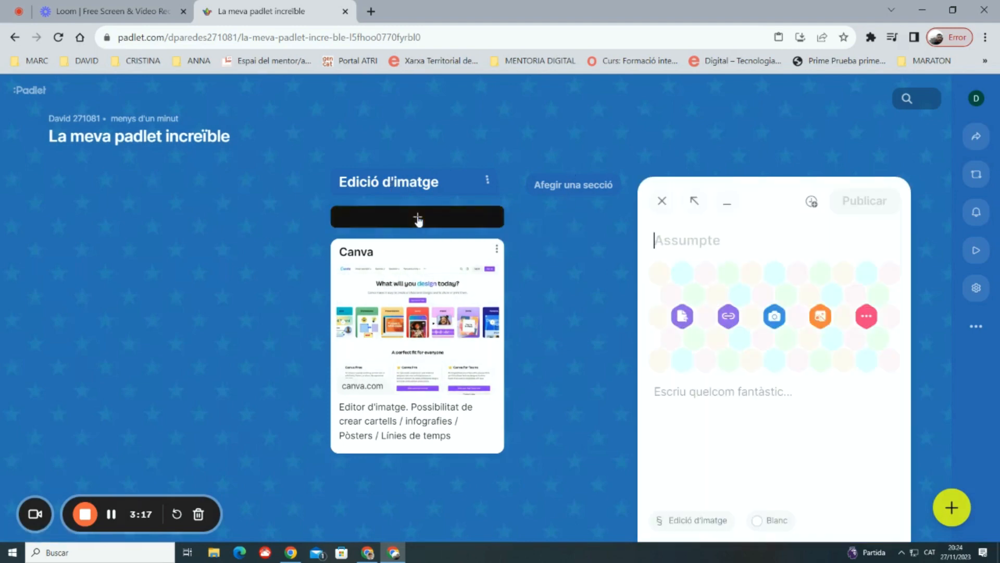
{"action": "left_click", "coordinate": [683, 247]}
{"action": "type", "text": "Pic"}
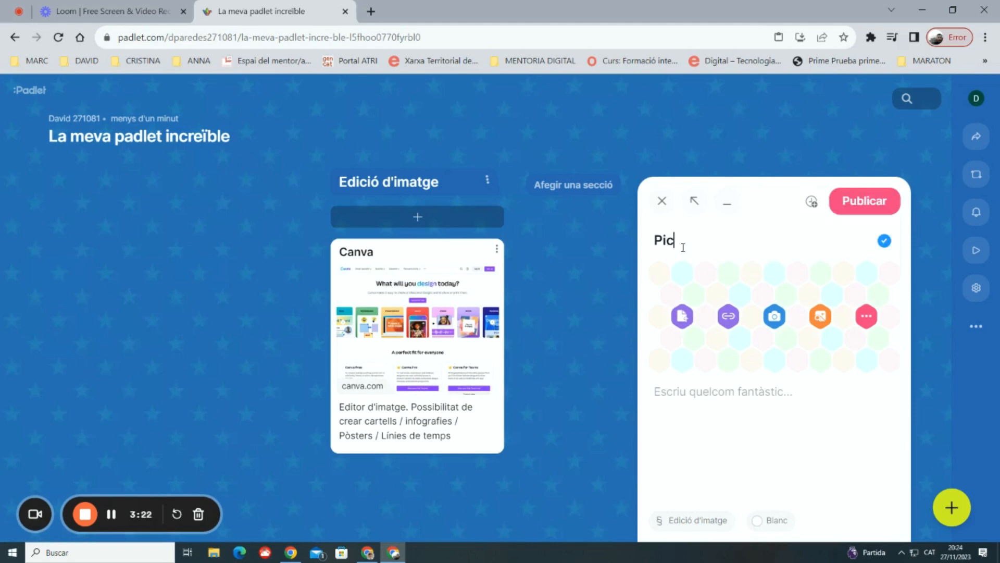
{"action": "type", "text": "ktoheart"}
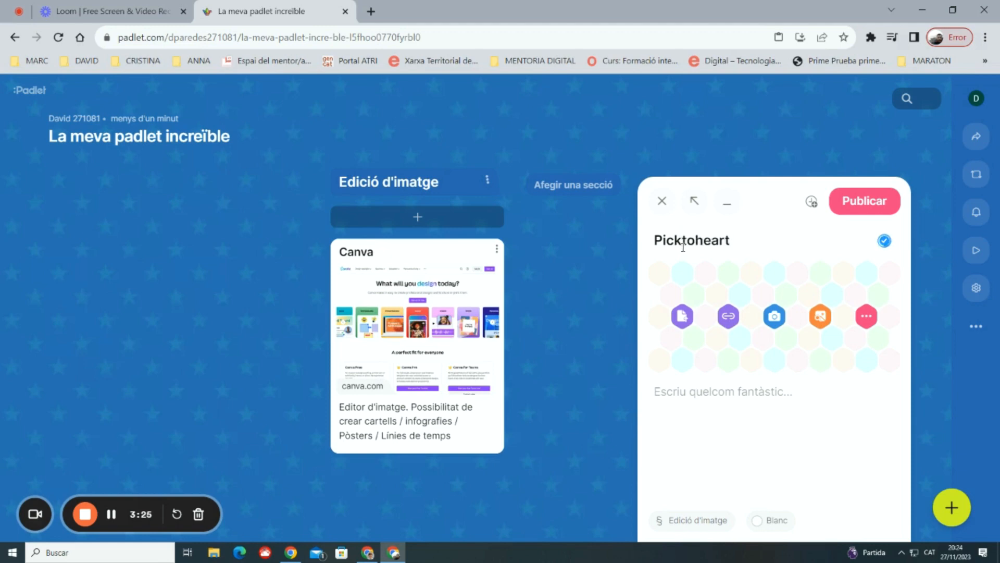
{"action": "left_click", "coordinate": [686, 385]}
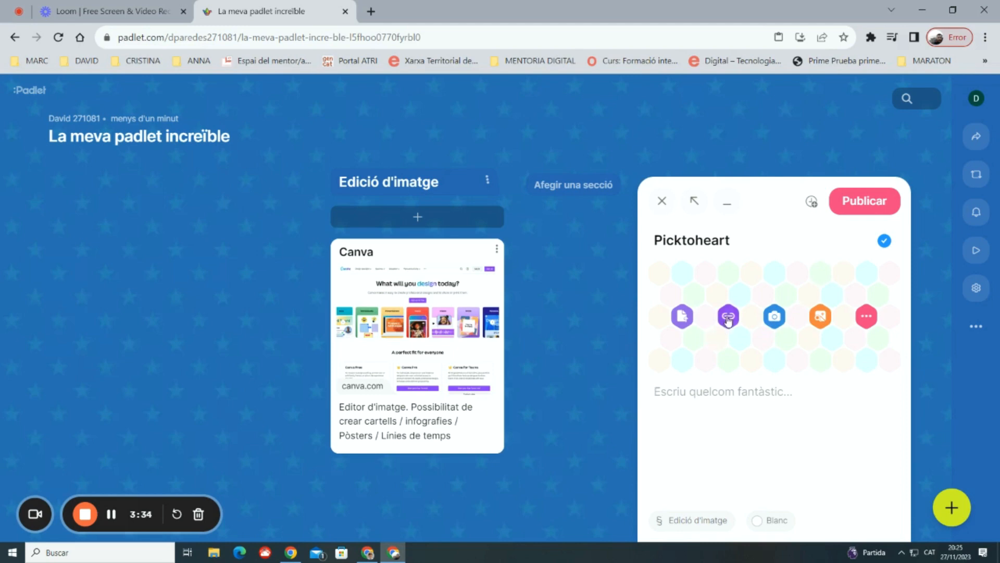
{"action": "left_click", "coordinate": [728, 316]}
{"action": "type", "text": "www.pic"}
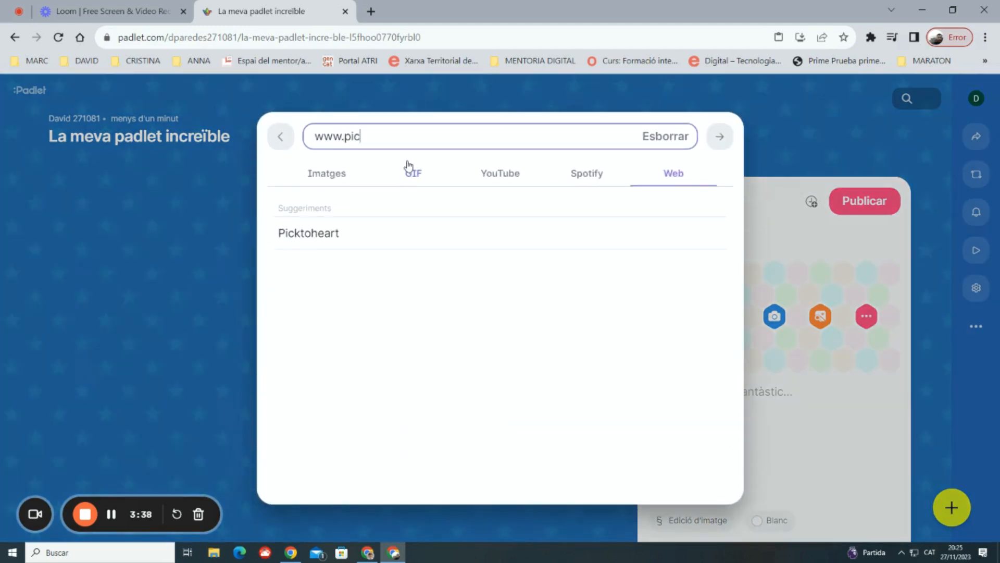
{"action": "type", "text": "ktohearth.com"}
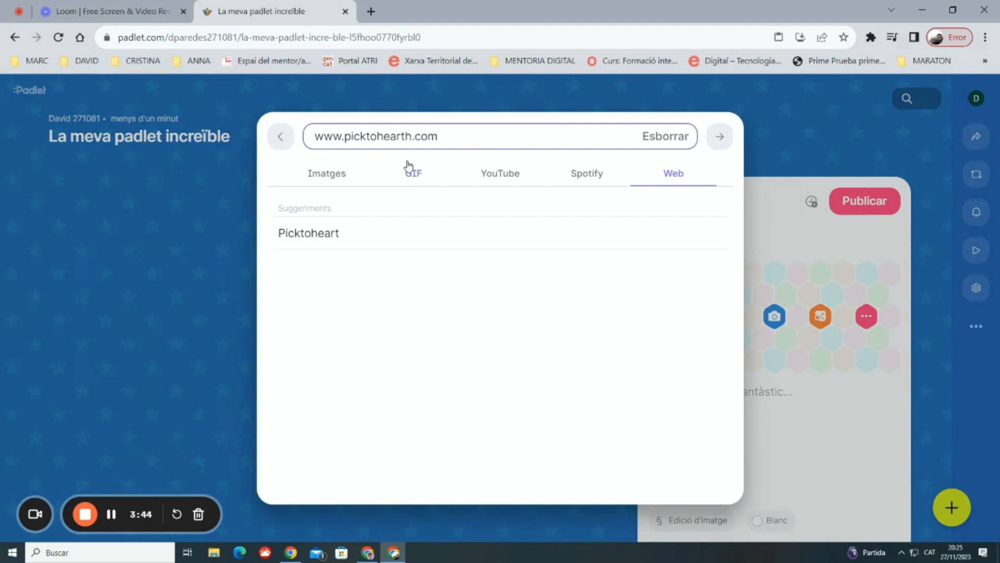
{"action": "key", "text": "Return"}
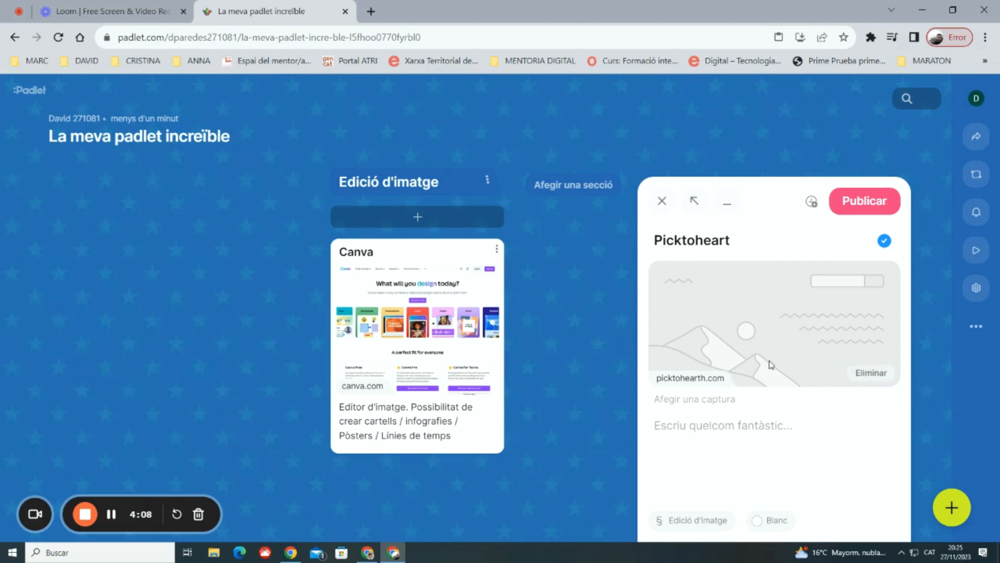
{"action": "left_click", "coordinate": [865, 372]}
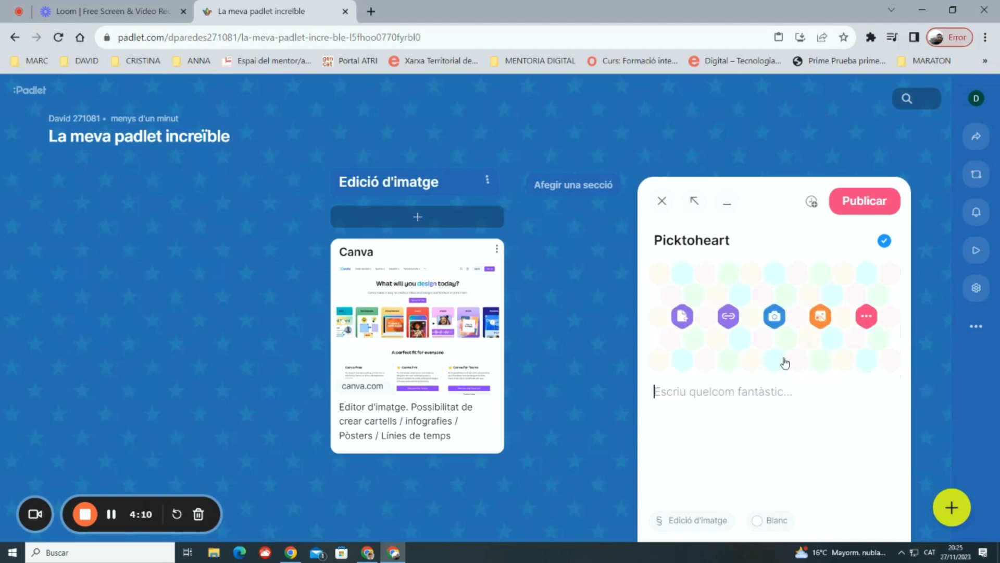
Copy the post title "Picktoheart" and search Google for it in a new browser tab
{"action": "left_click", "coordinate": [733, 239]}
{"action": "double_click", "coordinate": [697, 241]}
{"action": "right_click", "coordinate": [697, 241]}
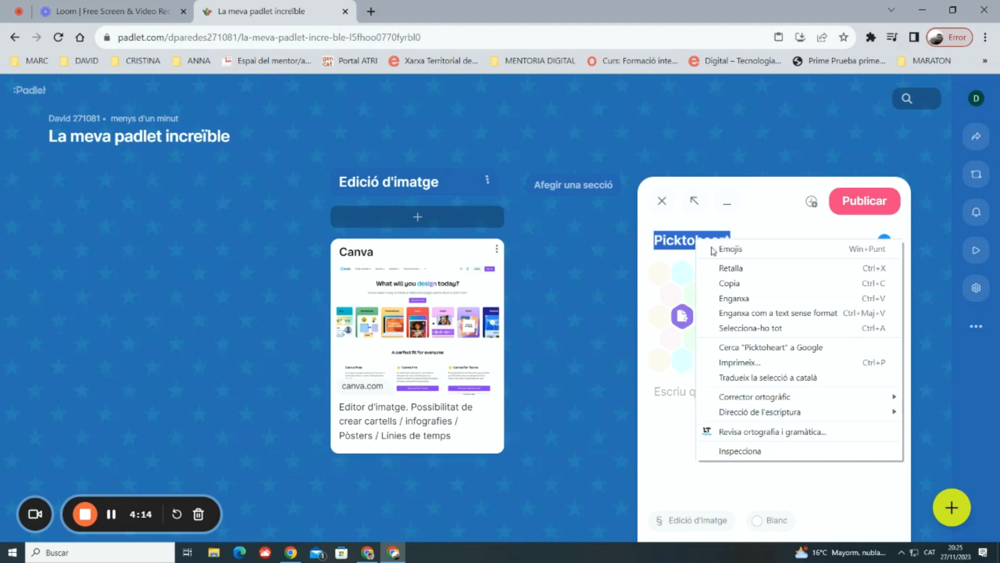
{"action": "left_click", "coordinate": [727, 283]}
{"action": "left_click", "coordinate": [370, 11]}
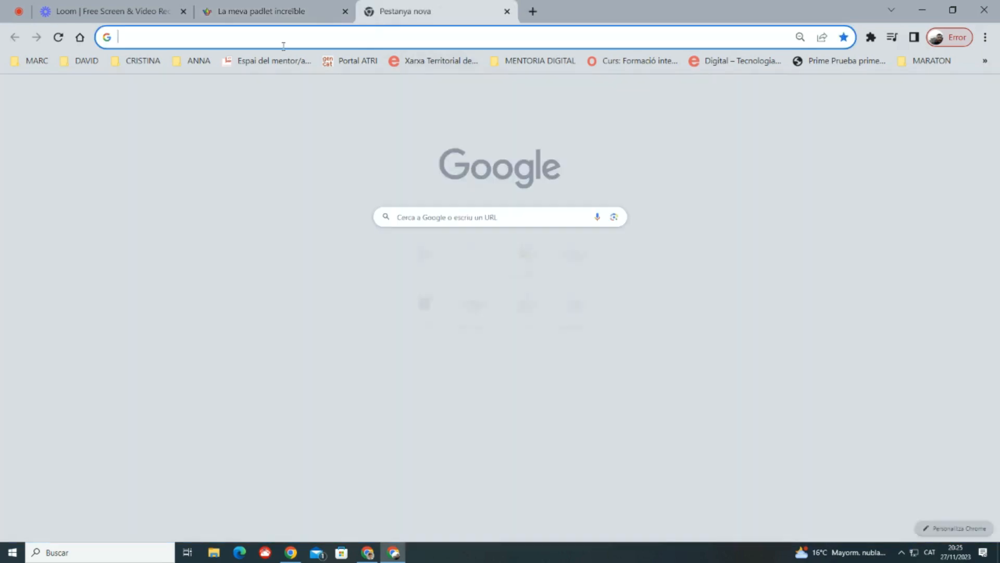
{"action": "right_click", "coordinate": [274, 36]}
{"action": "left_click", "coordinate": [319, 113]}
{"action": "key", "text": "Return"}
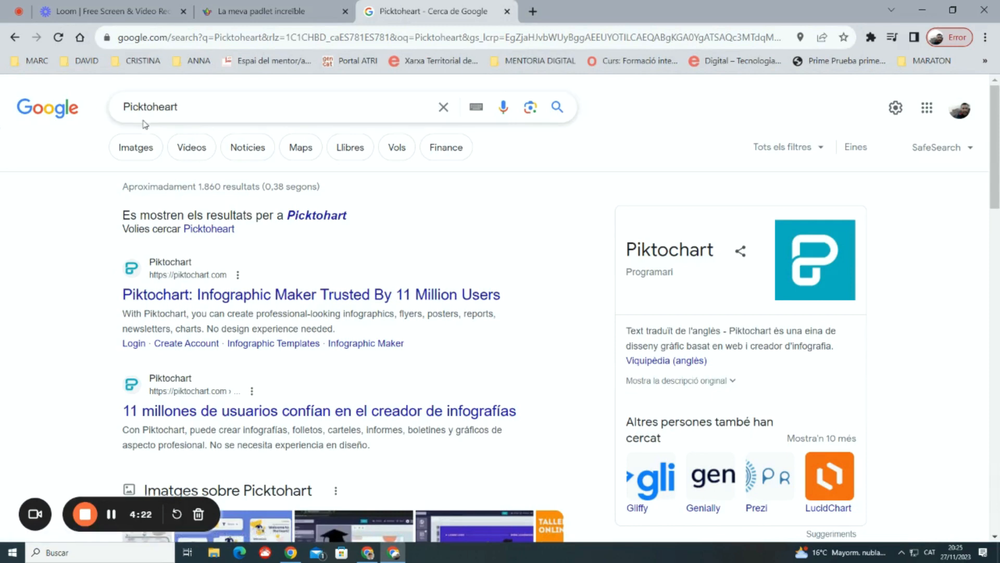
Open the Piktochart website from the results, copy its address and close that browser tab
{"action": "left_click", "coordinate": [211, 296]}
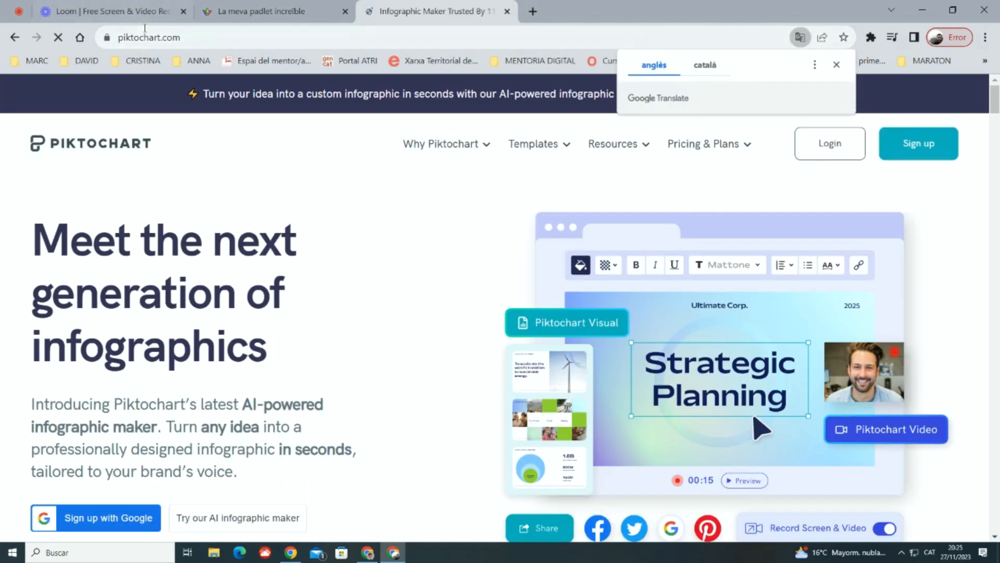
{"action": "left_click", "coordinate": [148, 37]}
{"action": "right_click", "coordinate": [148, 37]}
{"action": "left_click", "coordinate": [183, 100]}
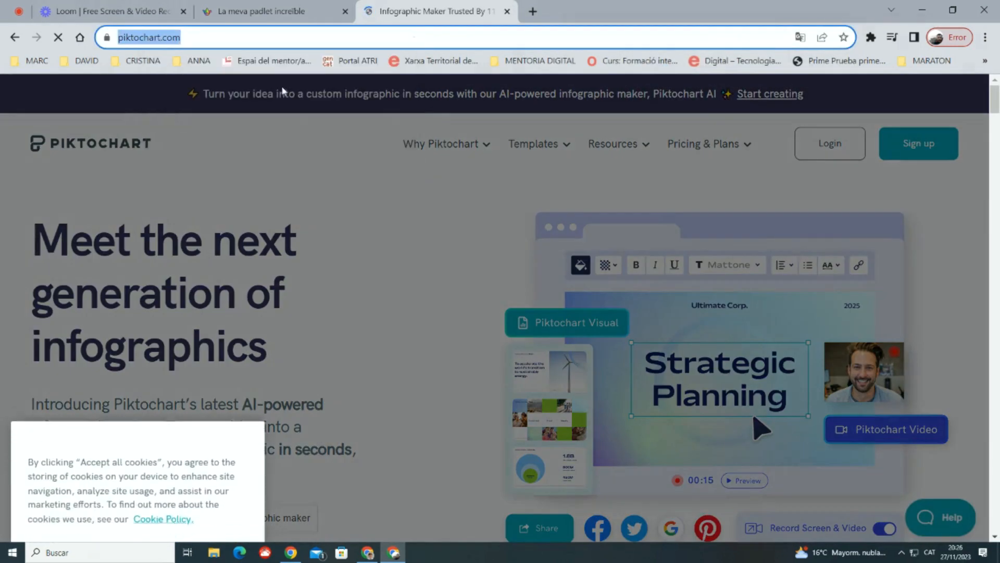
{"action": "left_click", "coordinate": [507, 12]}
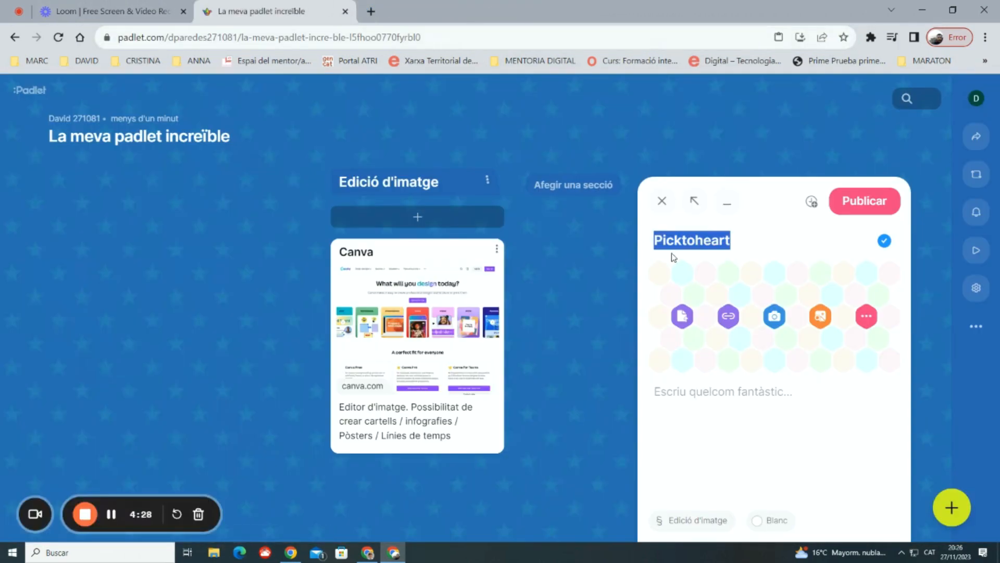
Clear the draft post's title and attach the copied piktochart.com link to the post
{"action": "key", "text": "BackSpace"}
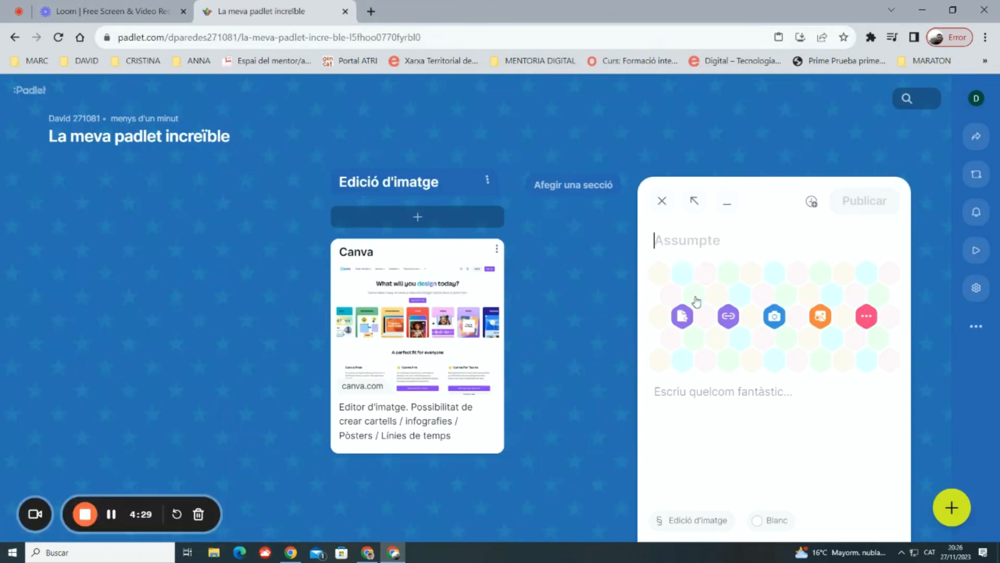
{"action": "left_click", "coordinate": [728, 316]}
{"action": "right_click", "coordinate": [342, 145]}
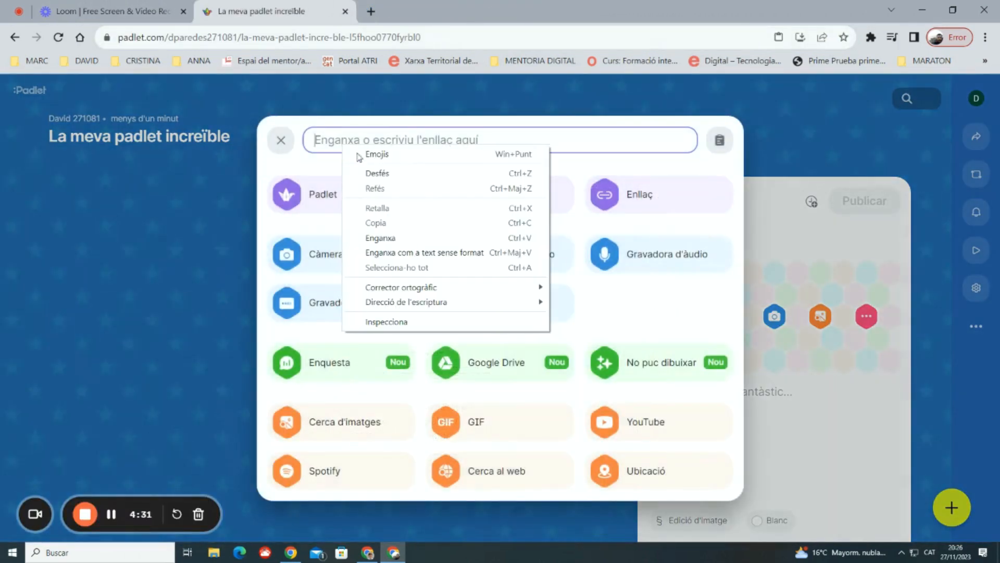
{"action": "left_click", "coordinate": [397, 237]}
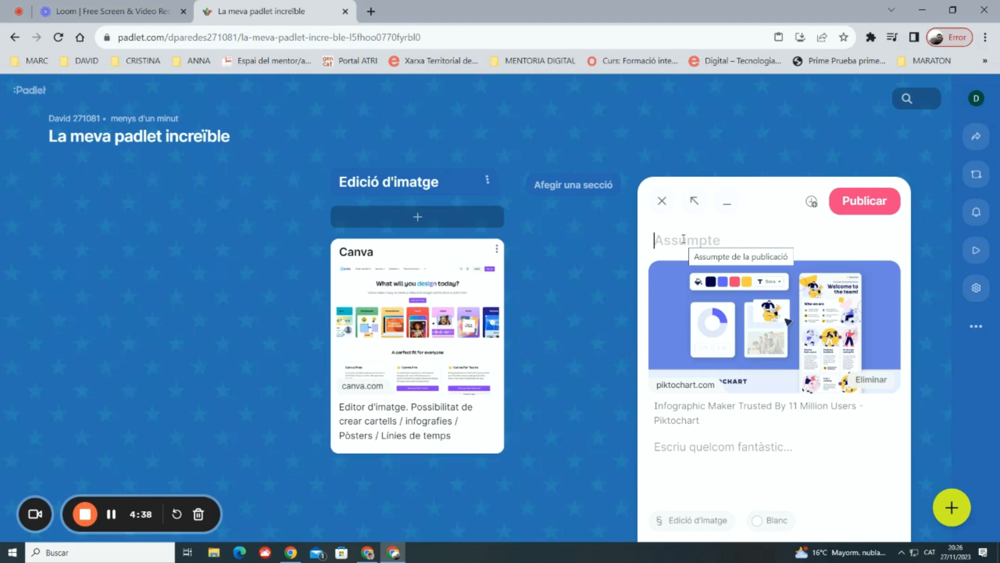
Title the post "Piktochart" and publish it under "Edició d'imatge"
{"action": "type", "text": "Pik"}
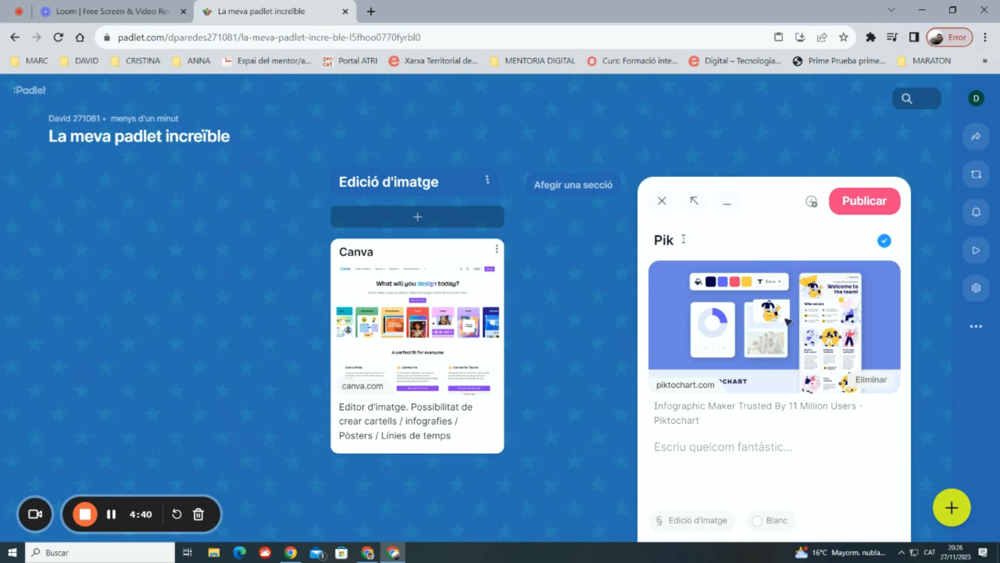
{"action": "type", "text": "tochart"}
{"action": "left_click", "coordinate": [847, 205]}
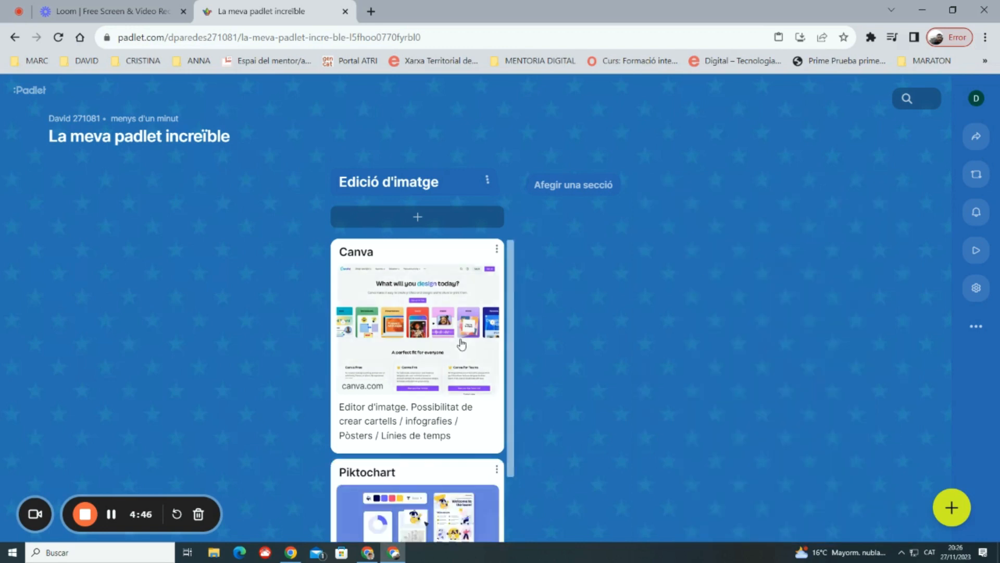
Review the Canva and Piktochart posts in the "Edició d'imatge" section
{"action": "scroll", "coordinate": [459, 346], "scroll_direction": "down", "scroll_amount": 2}
{"action": "scroll", "coordinate": [427, 364], "scroll_direction": "up", "scroll_amount": 2}
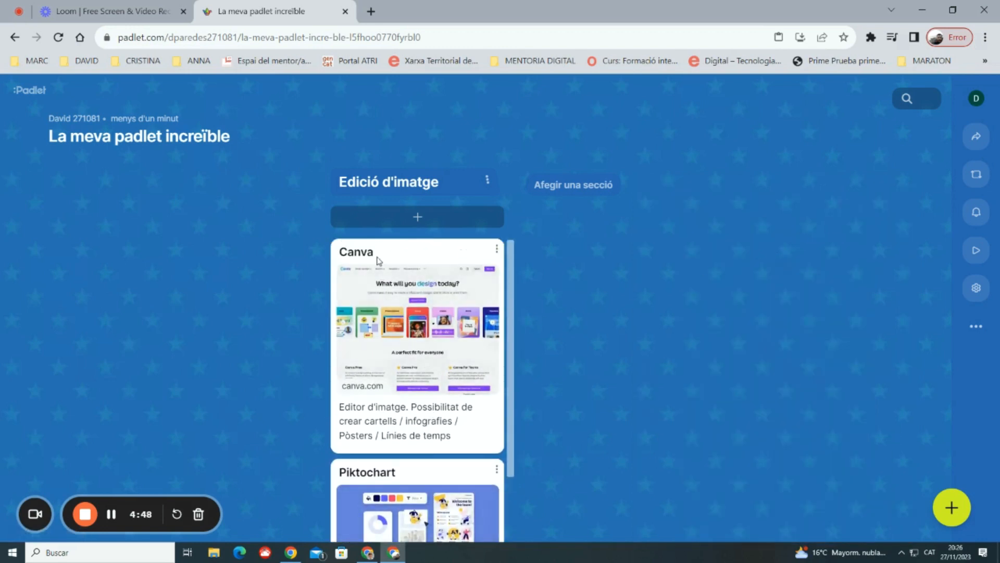
{"action": "scroll", "coordinate": [413, 375], "scroll_direction": "down", "scroll_amount": 2}
{"action": "scroll", "coordinate": [411, 400], "scroll_direction": "up", "scroll_amount": 2}
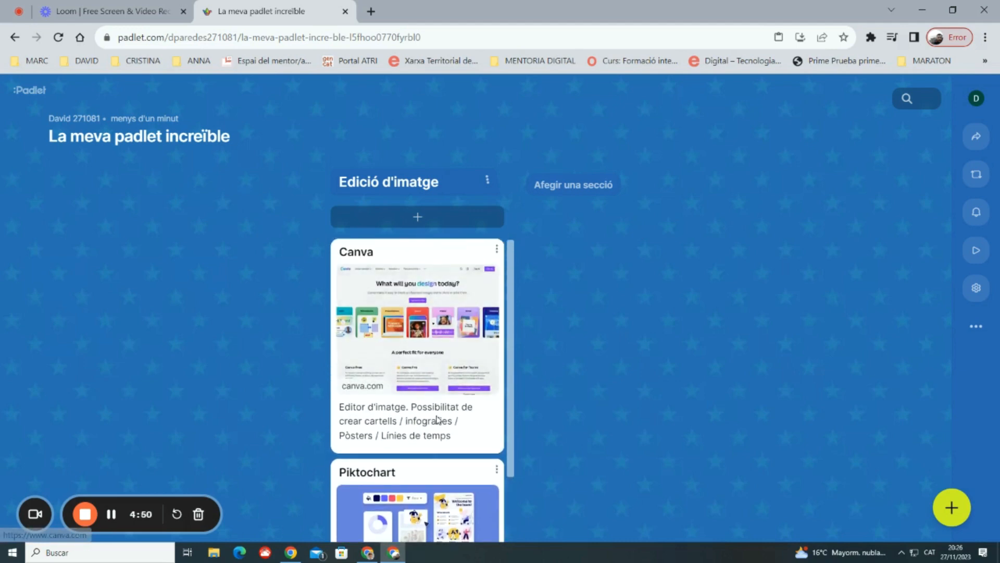
{"action": "scroll", "coordinate": [417, 416], "scroll_direction": "down", "scroll_amount": 2}
{"action": "scroll", "coordinate": [423, 429], "scroll_direction": "up", "scroll_amount": 3}
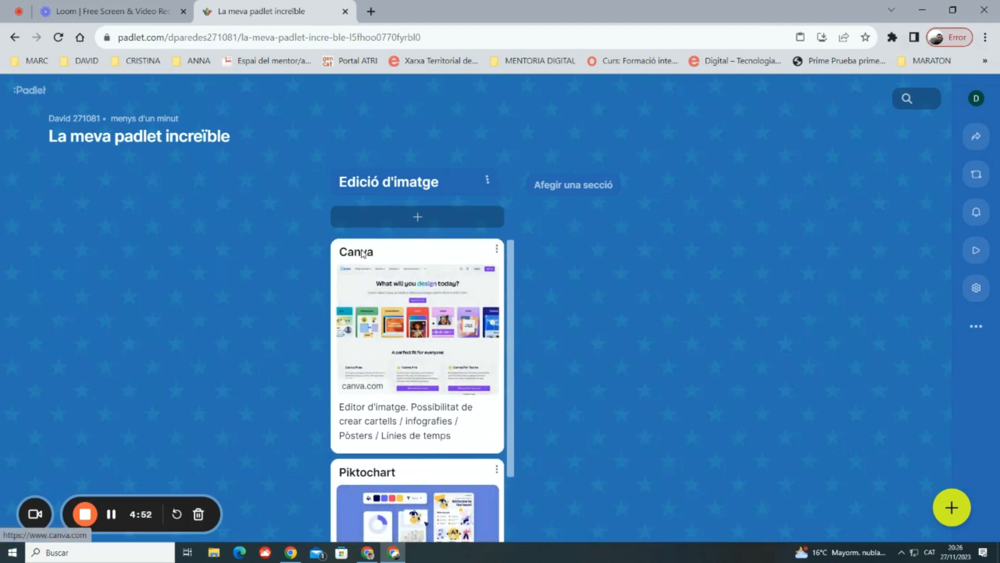
{"action": "scroll", "coordinate": [430, 409], "scroll_direction": "down", "scroll_amount": 2}
{"action": "scroll", "coordinate": [430, 409], "scroll_direction": "down", "scroll_amount": 2}
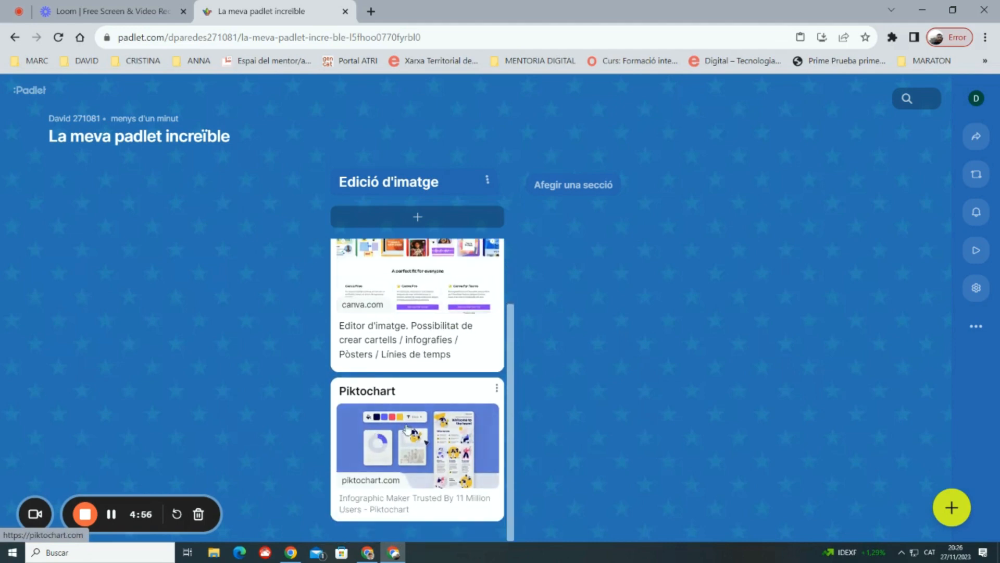
{"action": "scroll", "coordinate": [375, 432], "scroll_direction": "up", "scroll_amount": 2}
{"action": "scroll", "coordinate": [368, 412], "scroll_direction": "down", "scroll_amount": 2}
{"action": "scroll", "coordinate": [407, 402], "scroll_direction": "up", "scroll_amount": 2}
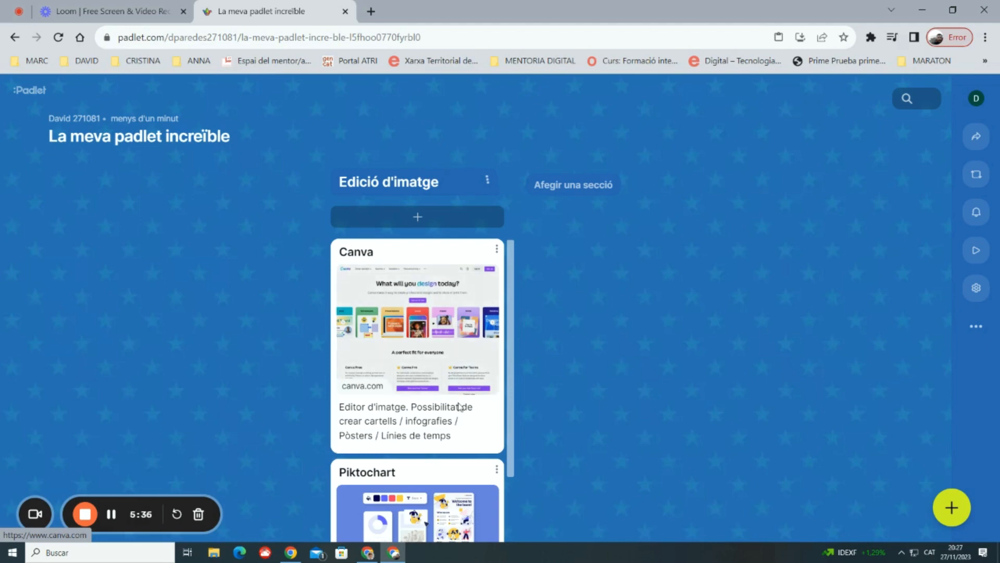
Add a second section named "Banc d'imatges" and start a post in it titled "Pexels"
{"action": "left_click", "coordinate": [584, 195]}
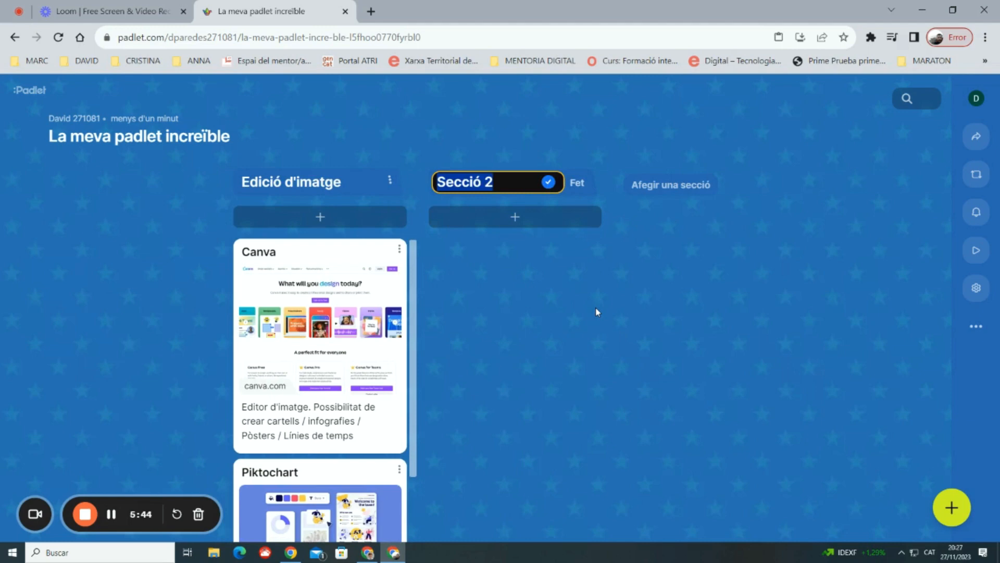
{"action": "type", "text": "B"}
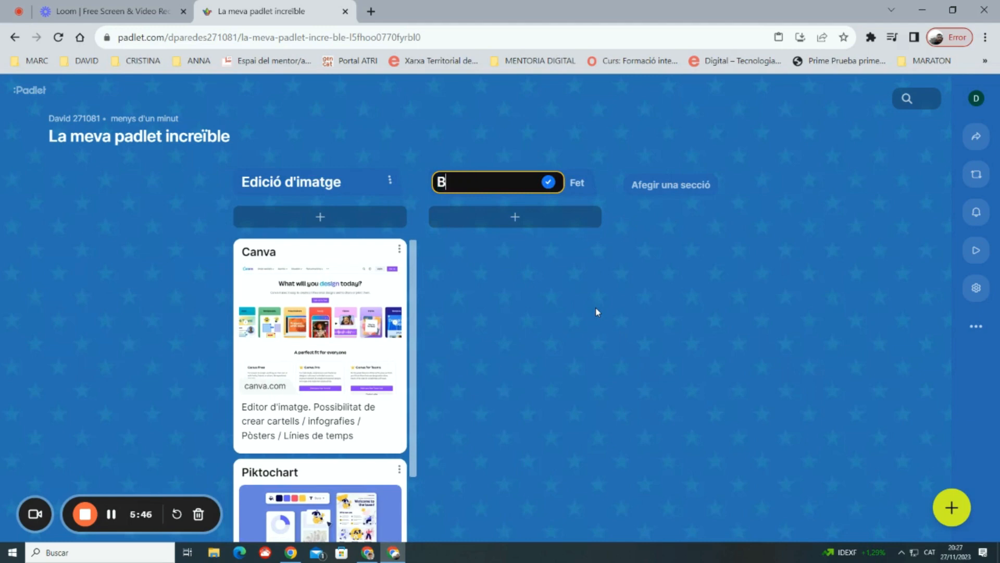
{"action": "type", "text": "anc d'imatges"}
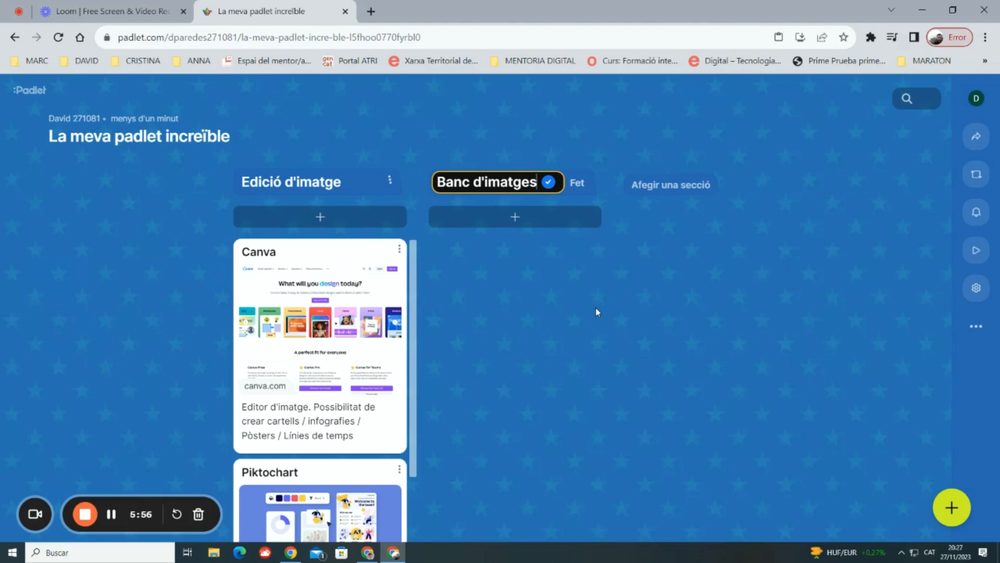
{"action": "left_click", "coordinate": [575, 185]}
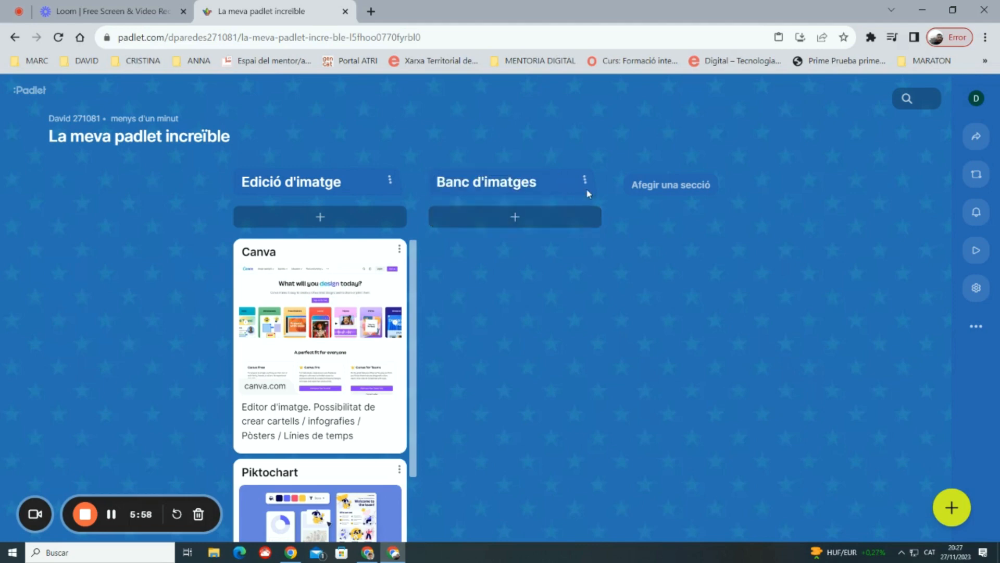
{"action": "left_click", "coordinate": [514, 218]}
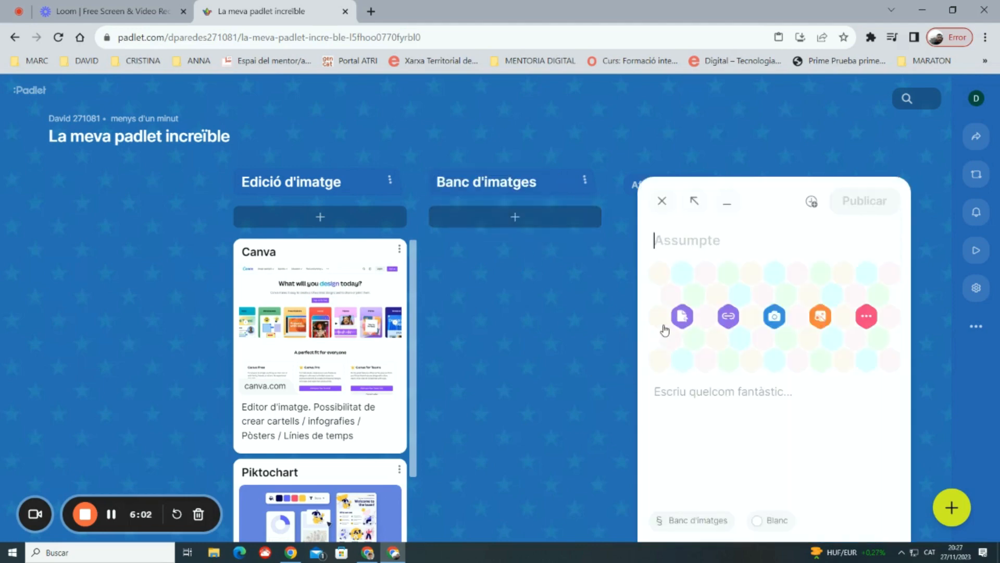
{"action": "type", "text": "Pexels"}
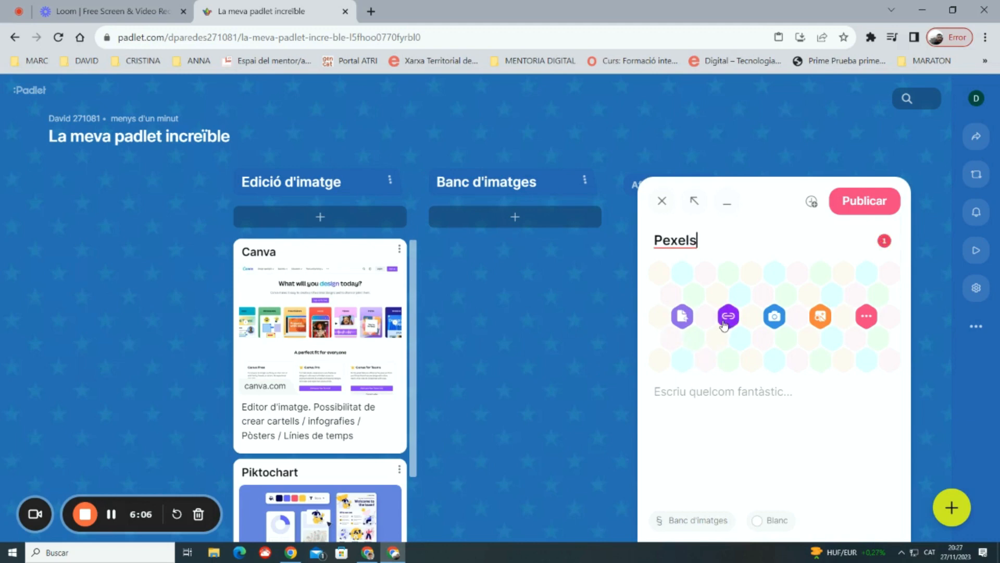
Search Google for "pexels" in a new browser tab, open the Pexels website and copy its address
{"action": "left_click", "coordinate": [371, 11]}
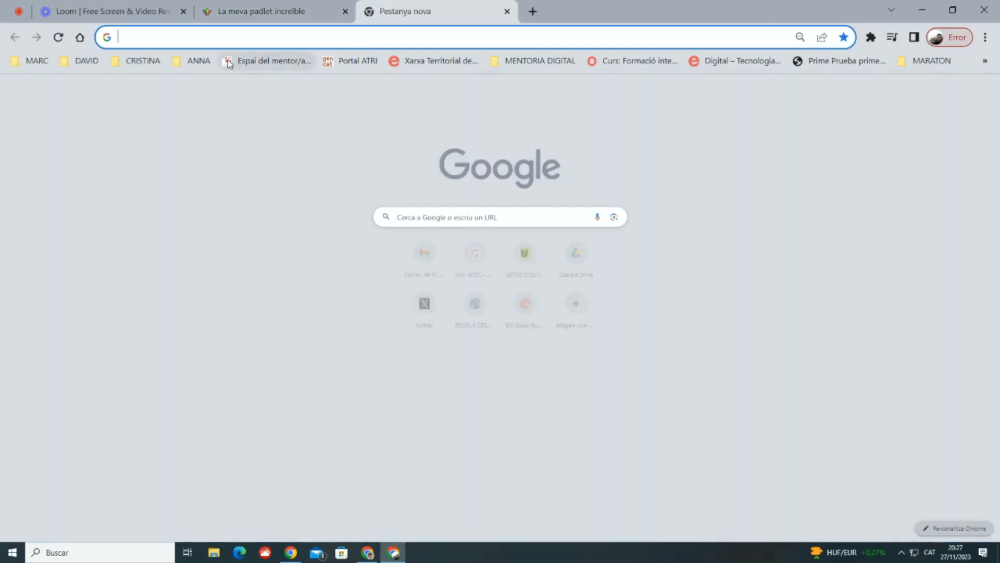
{"action": "type", "text": "pexels"}
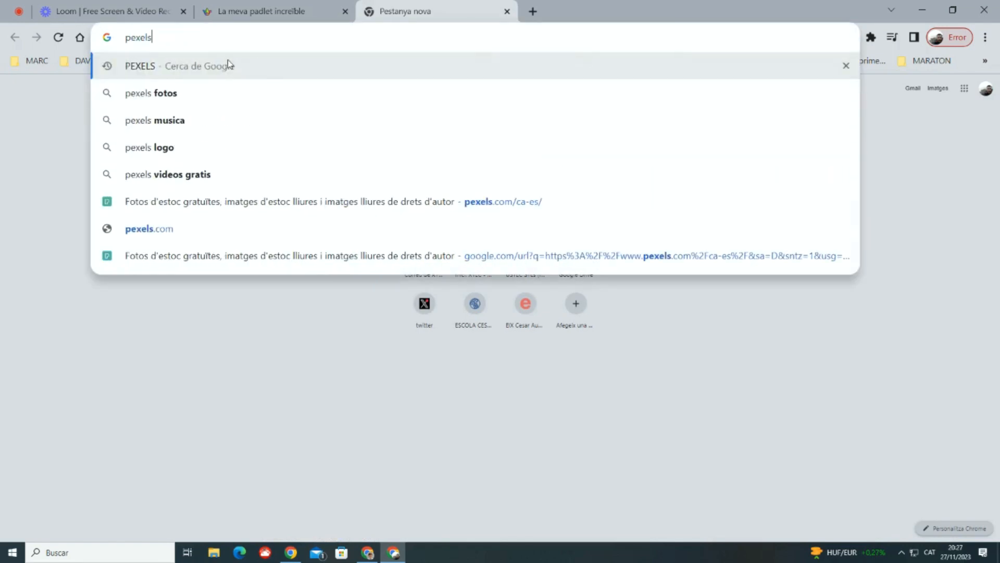
{"action": "key", "text": "Return"}
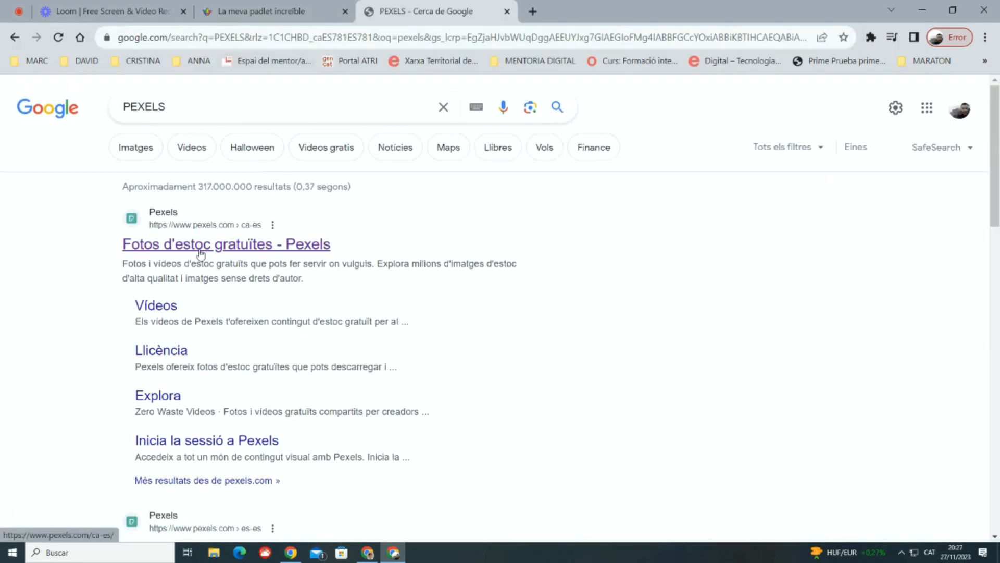
{"action": "left_click", "coordinate": [201, 252]}
{"action": "left_click", "coordinate": [156, 37]}
{"action": "key", "text": "ctrl+c"}
{"action": "right_click", "coordinate": [159, 38]}
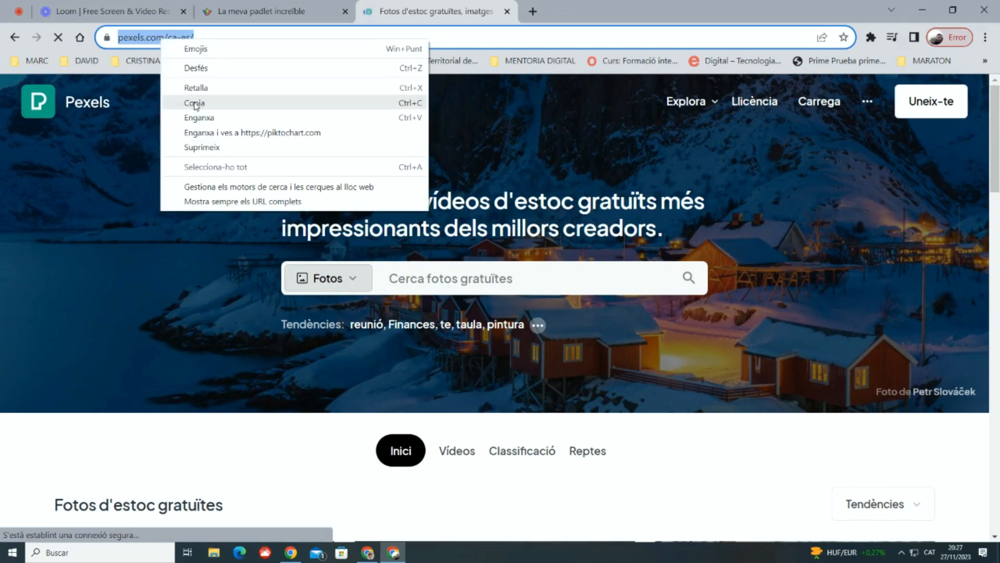
{"action": "left_click", "coordinate": [194, 102]}
{"action": "left_click", "coordinate": [272, 8]}
{"action": "left_click", "coordinate": [729, 315]}
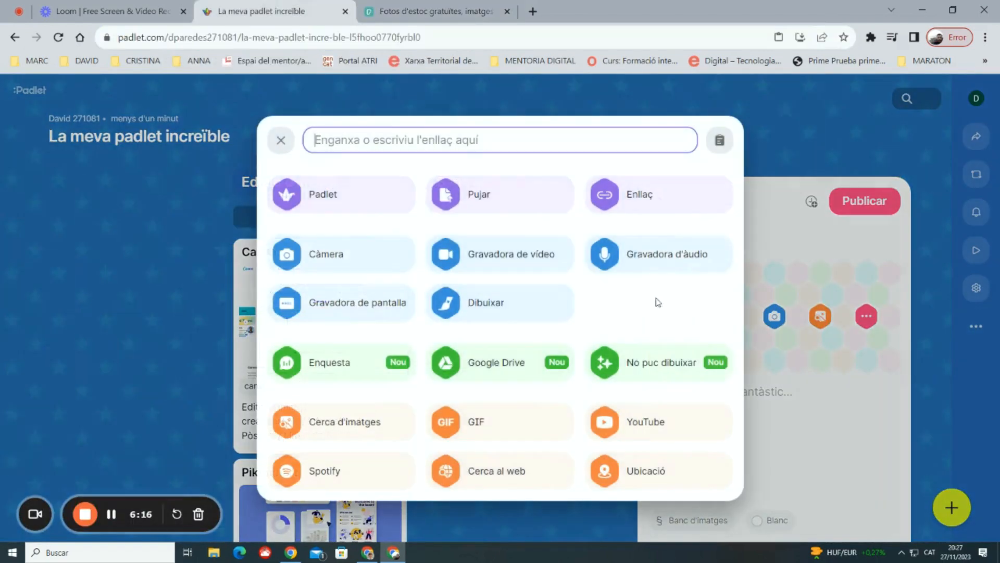
{"action": "right_click", "coordinate": [363, 139]}
{"action": "left_click", "coordinate": [435, 239]}
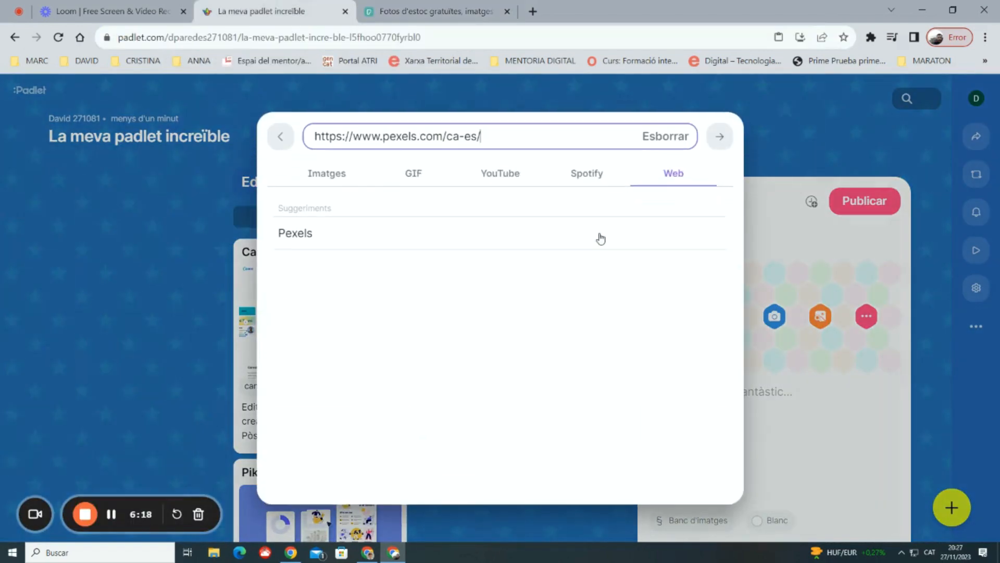
Try a Pexels logo from an image search for "Pexels" as the post's attachment and remove it
{"action": "left_click", "coordinate": [351, 233]}
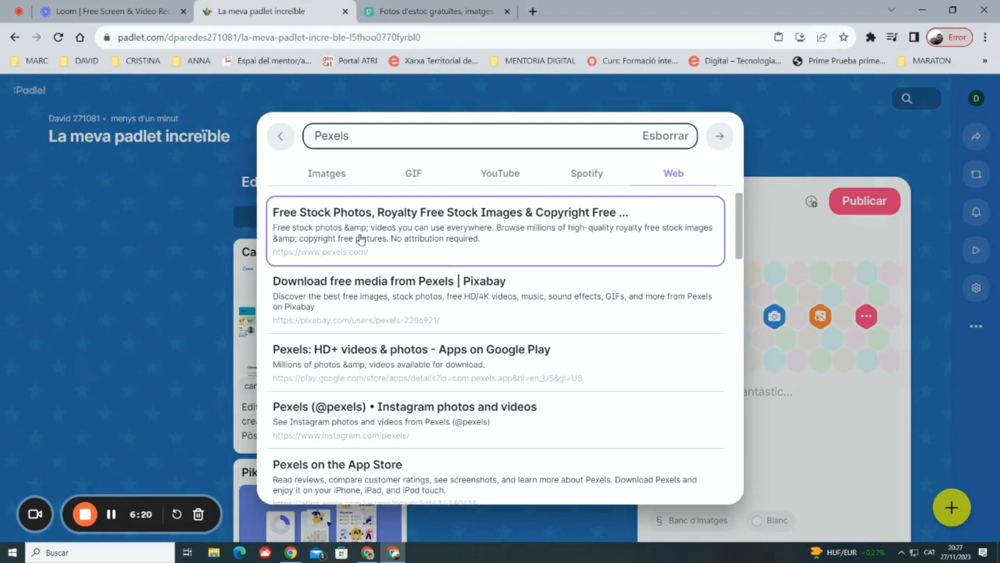
{"action": "left_click", "coordinate": [363, 137]}
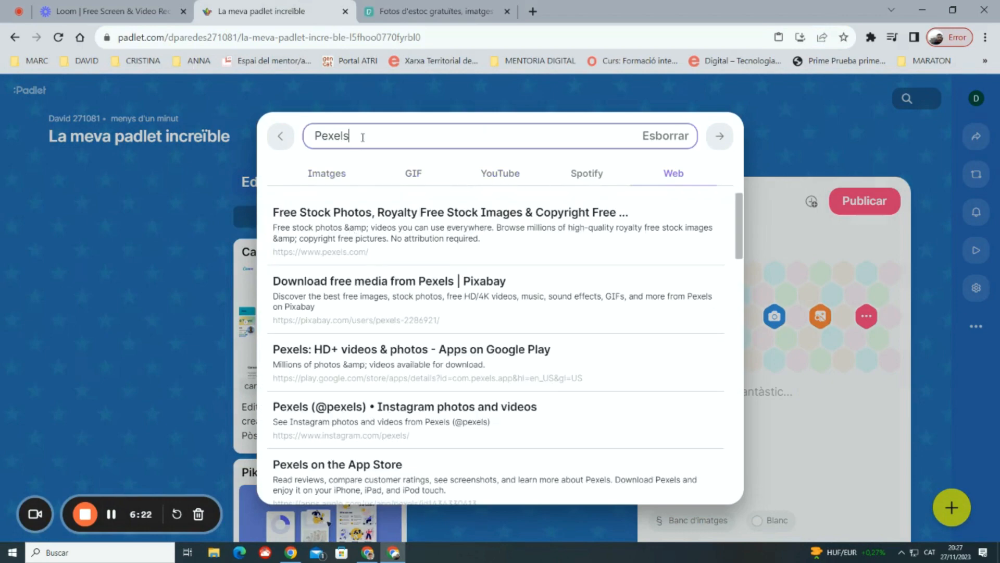
{"action": "left_click", "coordinate": [335, 175]}
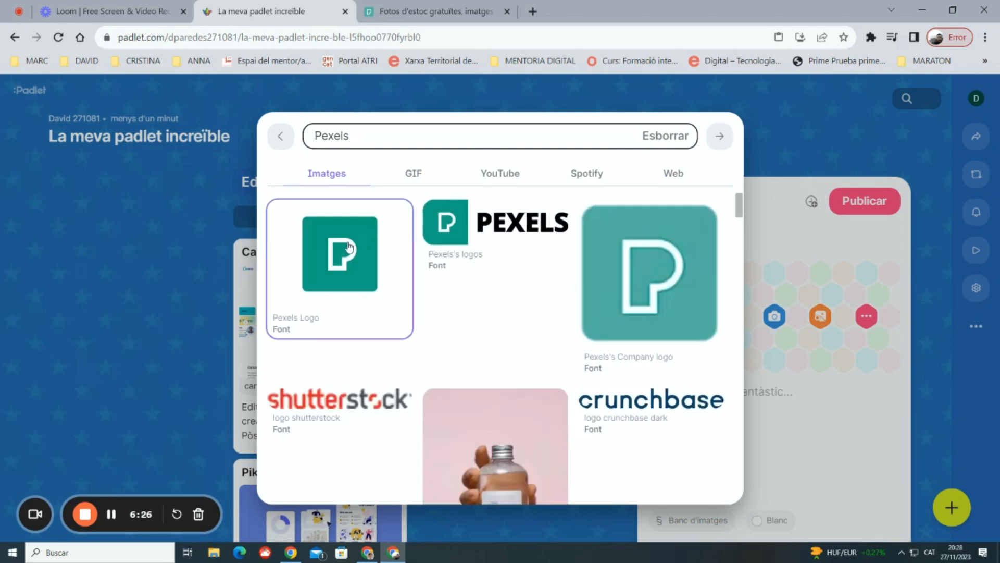
{"action": "left_click", "coordinate": [371, 282]}
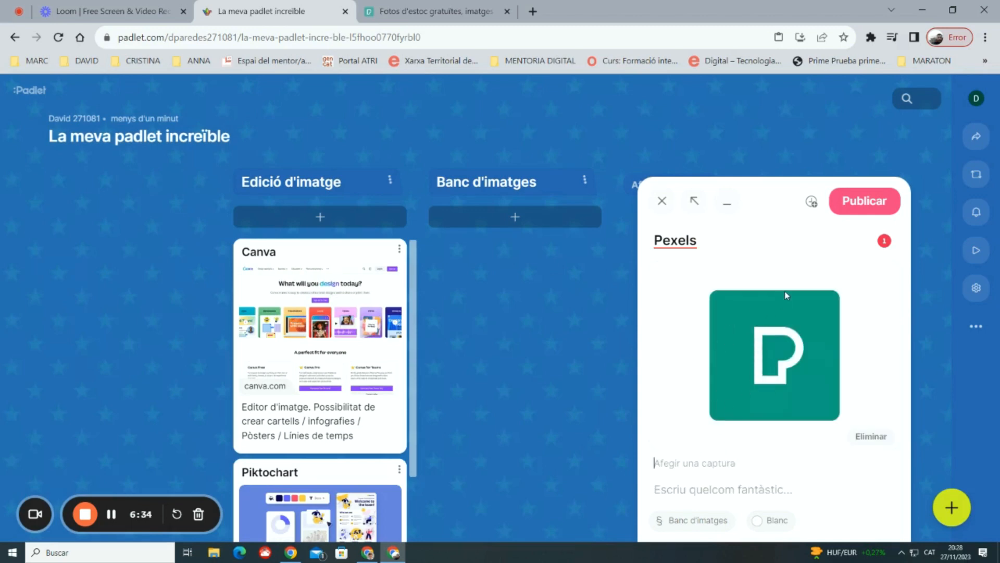
{"action": "left_click", "coordinate": [857, 439]}
{"action": "left_click", "coordinate": [729, 318]}
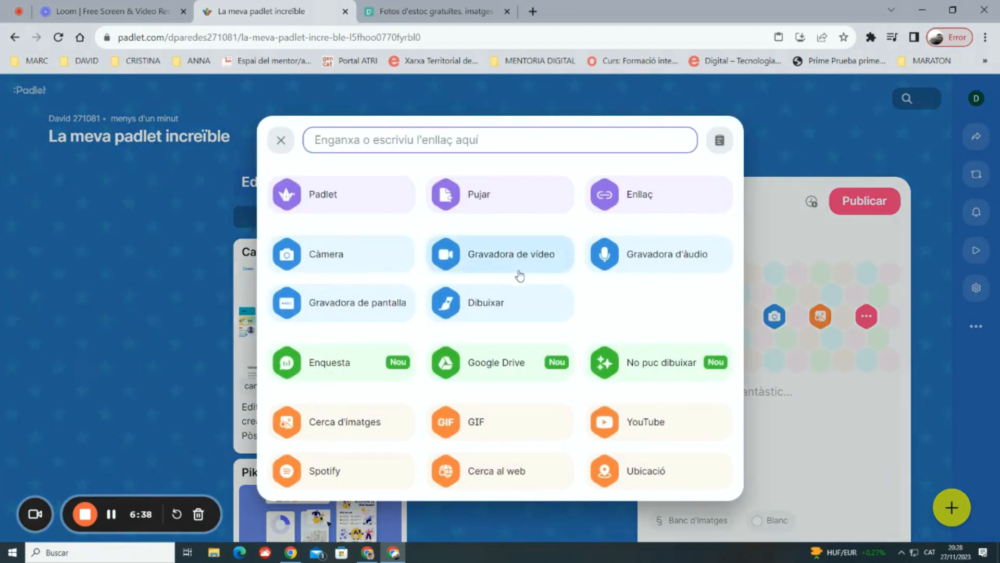
{"action": "right_click", "coordinate": [367, 145]}
{"action": "left_click", "coordinate": [397, 230]}
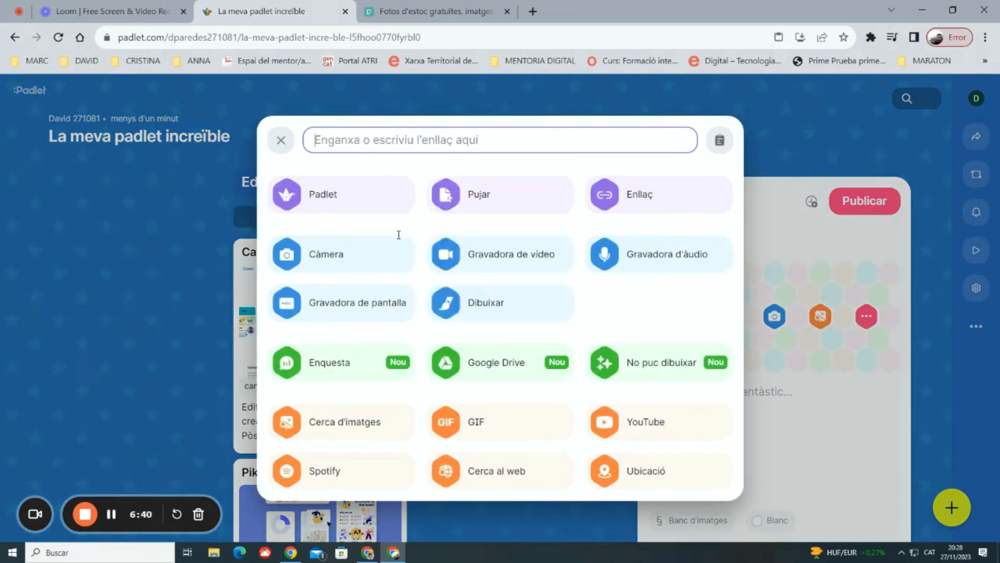
{"action": "key", "text": "Return"}
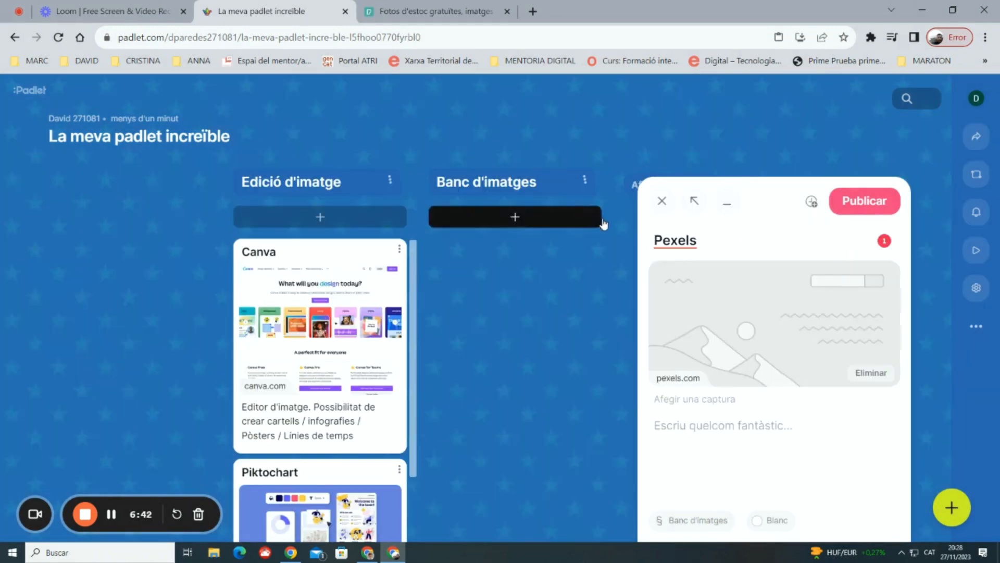
{"action": "left_click", "coordinate": [855, 210]}
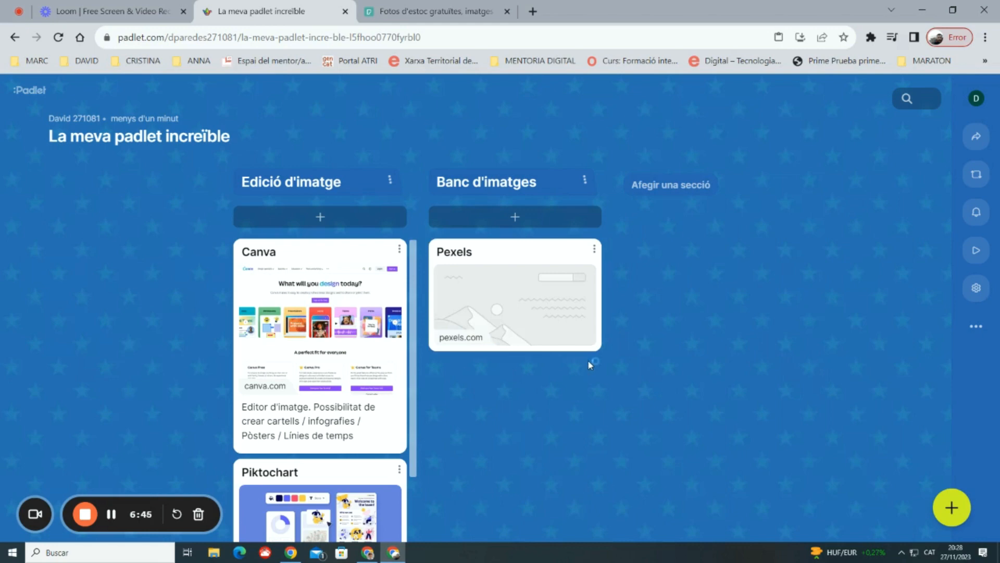
Test the published Pexels link, close the page it opens and start another post in "Banc d'imatges"
{"action": "left_click", "coordinate": [521, 299]}
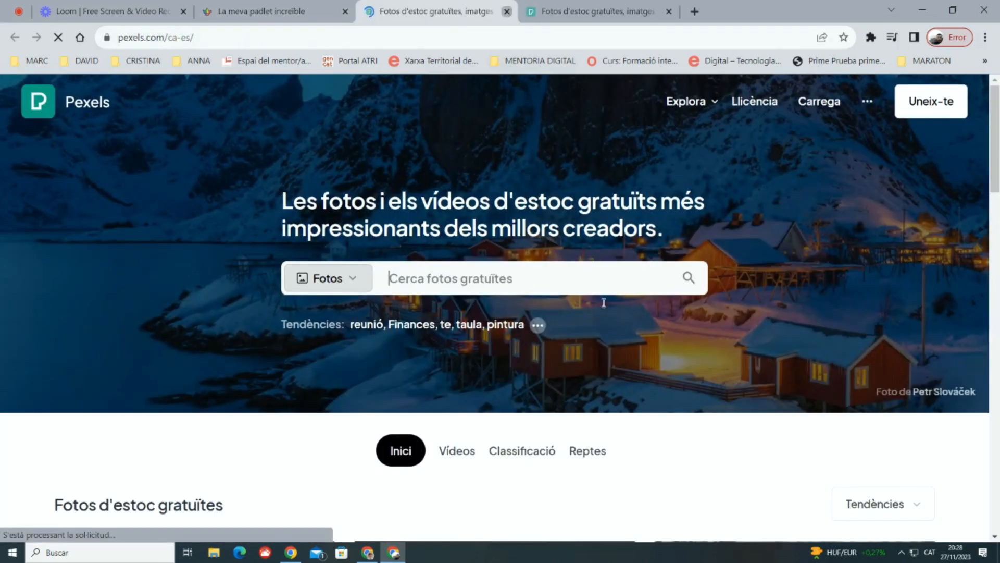
{"action": "left_click", "coordinate": [508, 11]}
{"action": "left_click", "coordinate": [509, 223]}
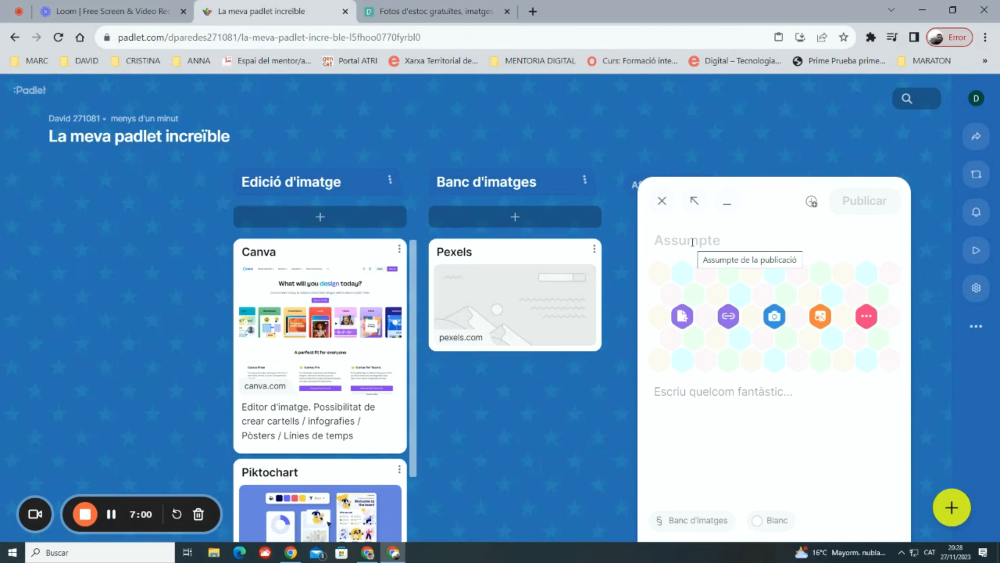
Go back from the Pexels site to the Google results and search for "imatges lliures"
{"action": "left_click", "coordinate": [444, 5]}
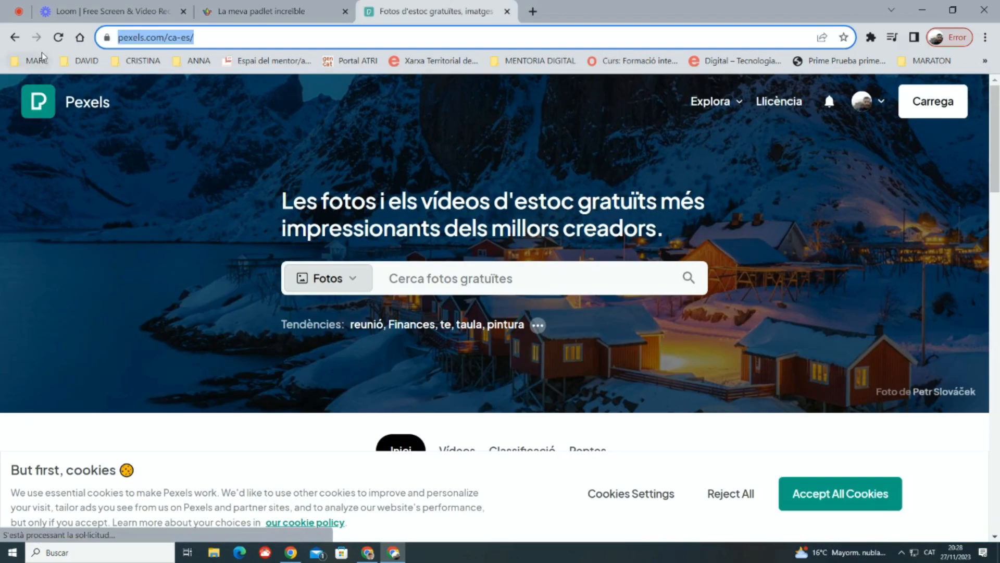
{"action": "left_click", "coordinate": [14, 37]}
{"action": "double_click", "coordinate": [156, 114]}
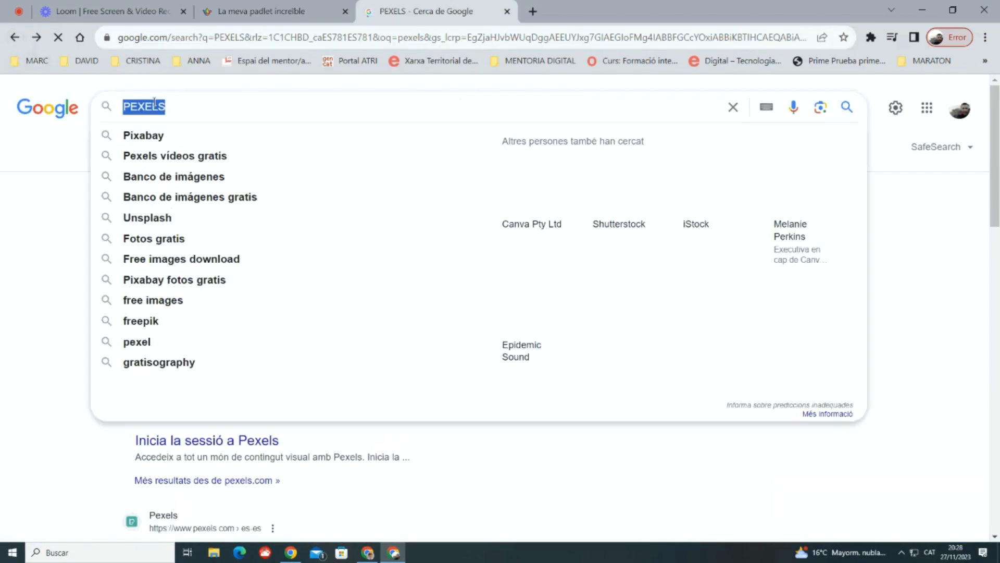
{"action": "left_click", "coordinate": [141, 182]}
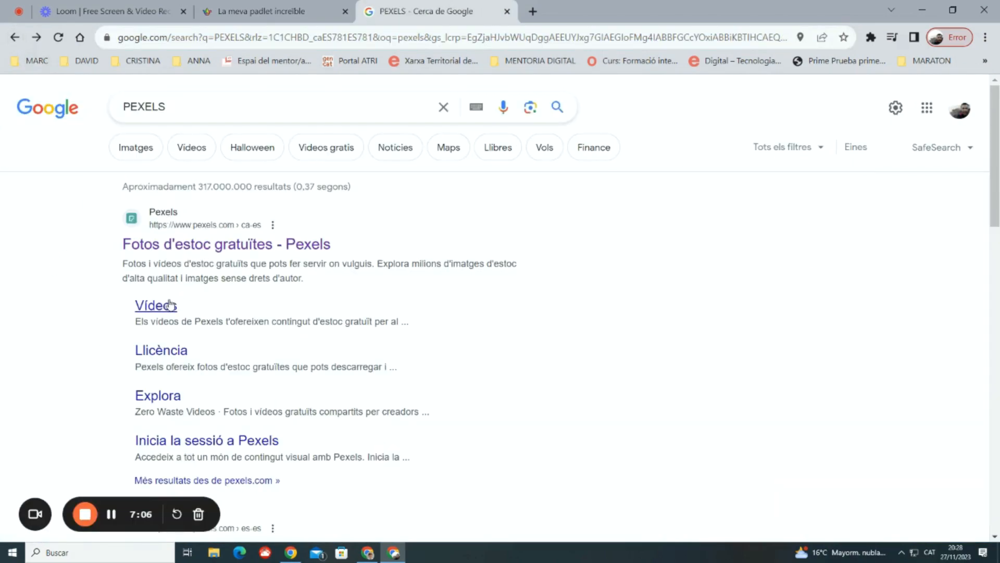
{"action": "scroll", "coordinate": [208, 297], "scroll_direction": "down", "scroll_amount": 4}
{"action": "scroll", "coordinate": [192, 205], "scroll_direction": "up", "scroll_amount": 4}
{"action": "left_click", "coordinate": [151, 107]}
{"action": "double_click", "coordinate": [151, 107]}
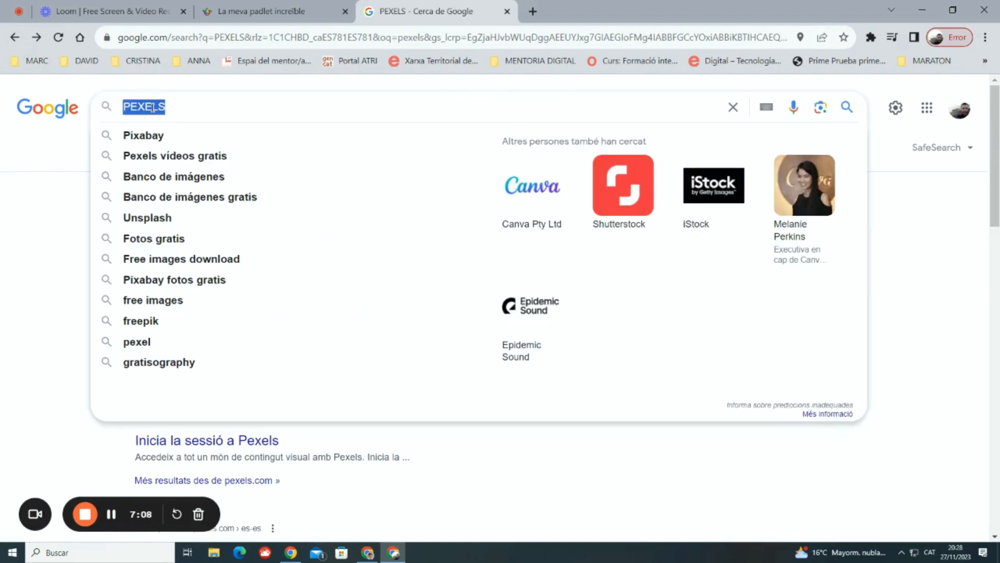
{"action": "type", "text": "imatg"}
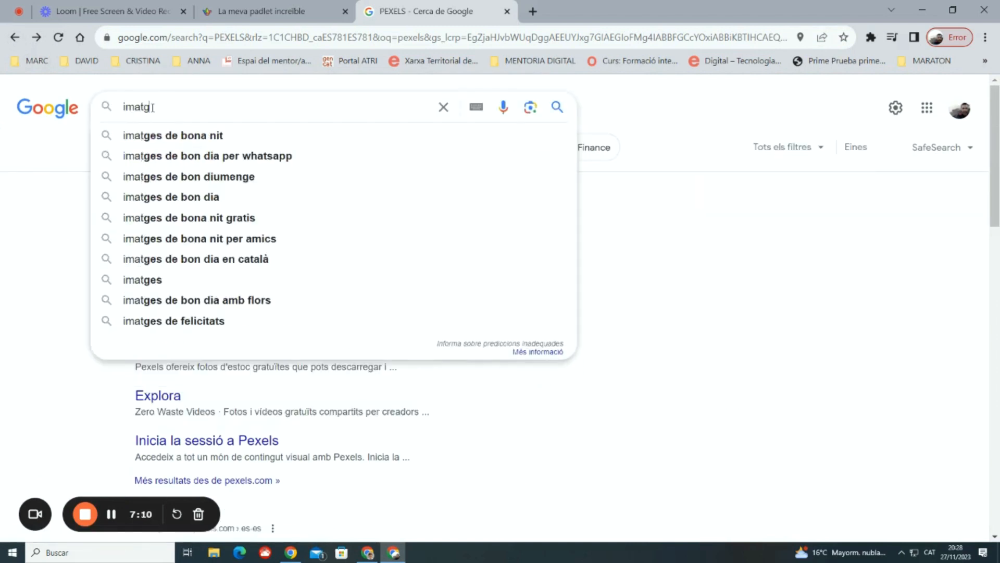
{"action": "type", "text": "es lliures"}
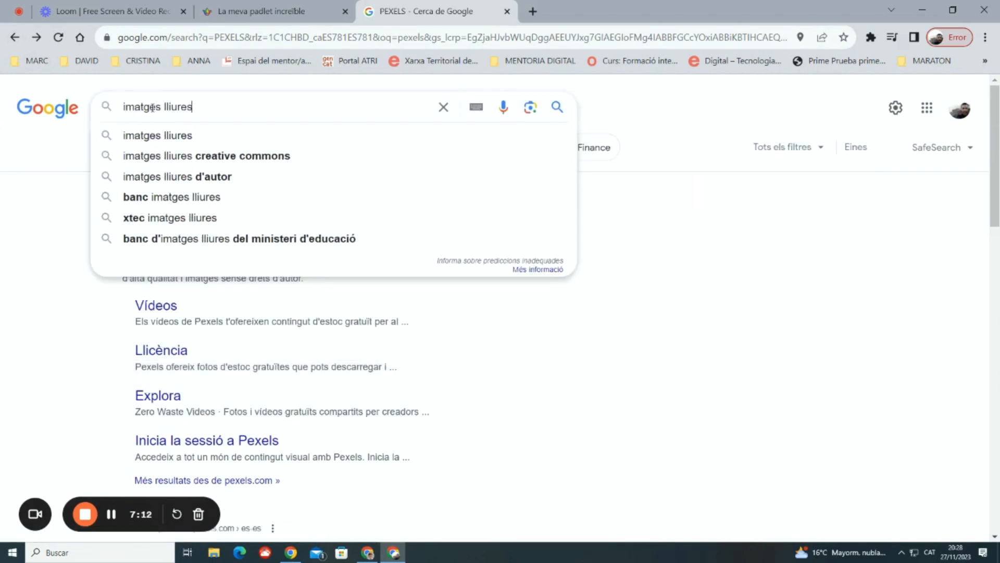
{"action": "key", "text": "Return"}
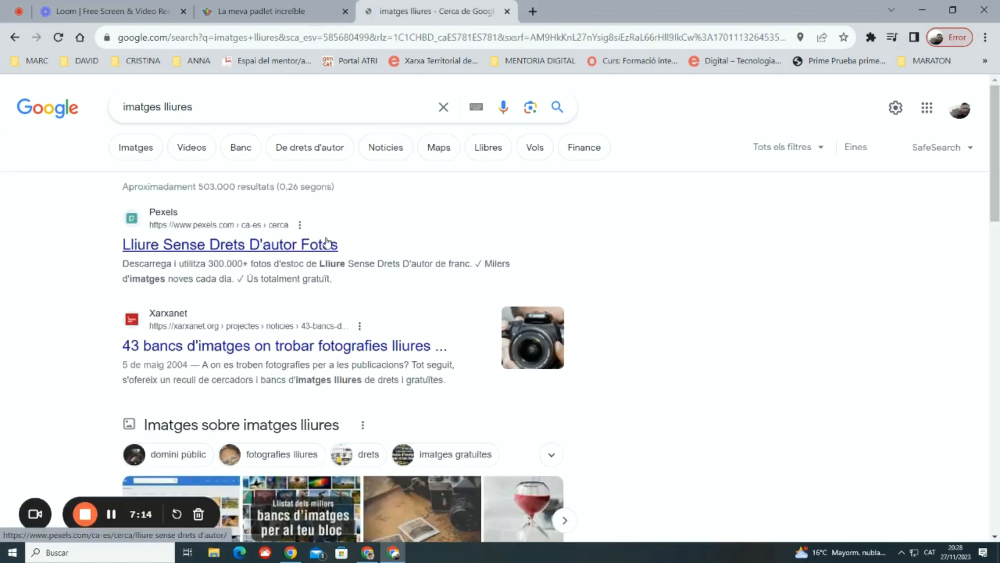
Search Google for "pixabay" and open the Pixabay website
{"action": "triple_click", "coordinate": [170, 108]}
{"action": "type", "text": "p"}
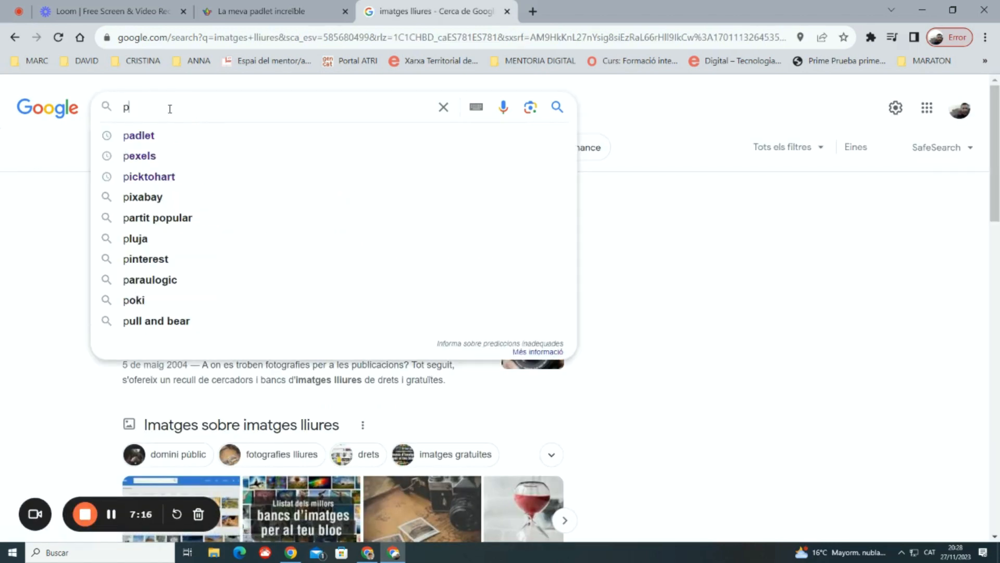
{"action": "type", "text": "ixabay"}
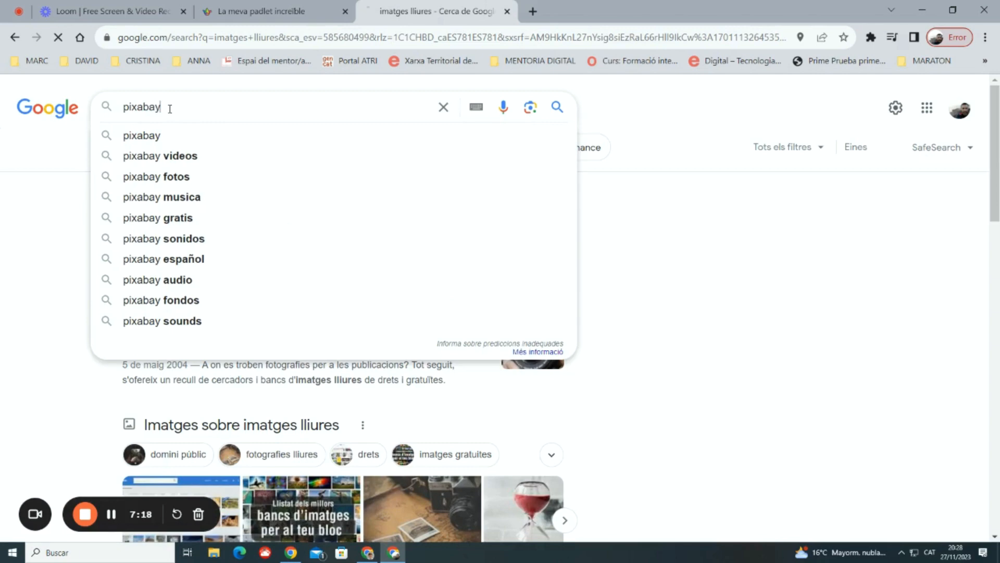
{"action": "key", "text": "Return"}
{"action": "left_click", "coordinate": [269, 248]}
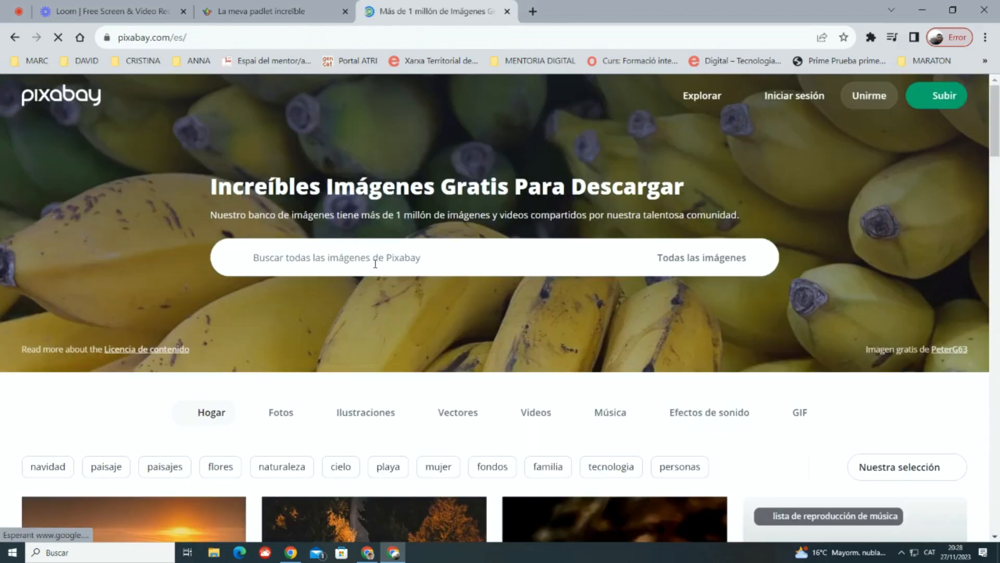
Look over the Pixabay home page and copy its address, pixabay.com/es/
{"action": "scroll", "coordinate": [263, 258], "scroll_direction": "down", "scroll_amount": 4}
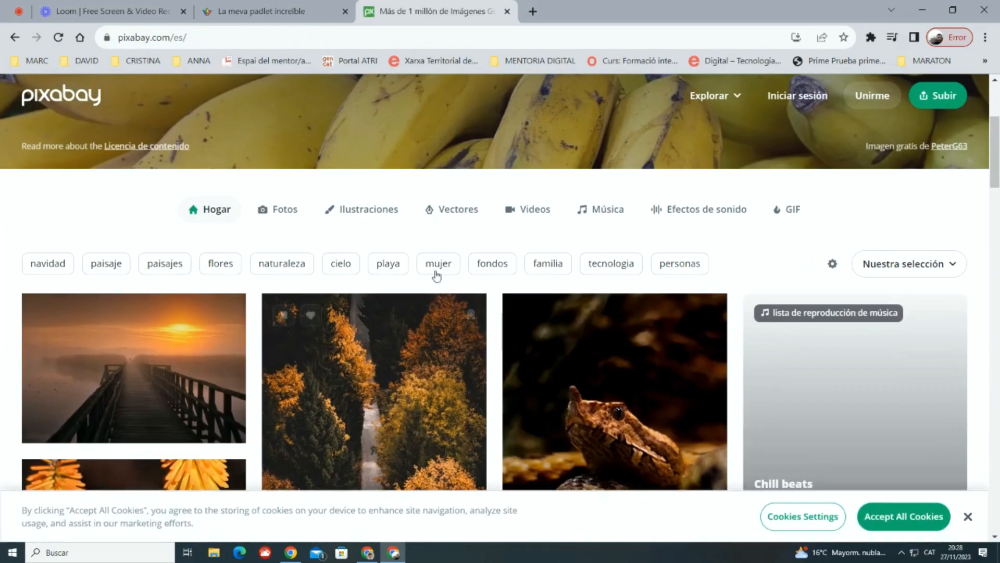
{"action": "scroll", "coordinate": [375, 252], "scroll_direction": "up", "scroll_amount": 4}
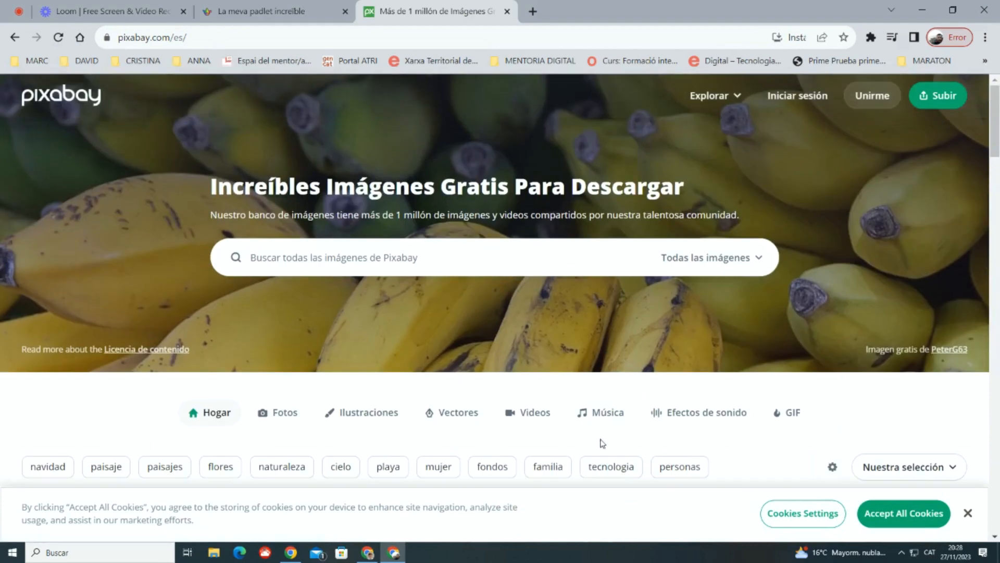
{"action": "scroll", "coordinate": [417, 412], "scroll_direction": "down", "scroll_amount": 3}
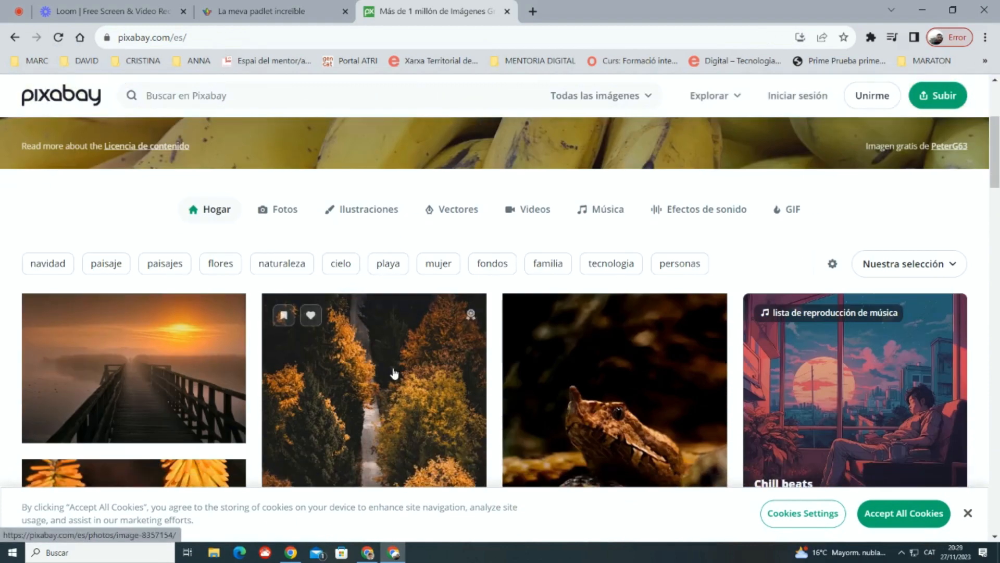
{"action": "scroll", "coordinate": [260, 391], "scroll_direction": "up", "scroll_amount": 3}
{"action": "left_click", "coordinate": [151, 37]}
{"action": "key", "text": "ctrl+c"}
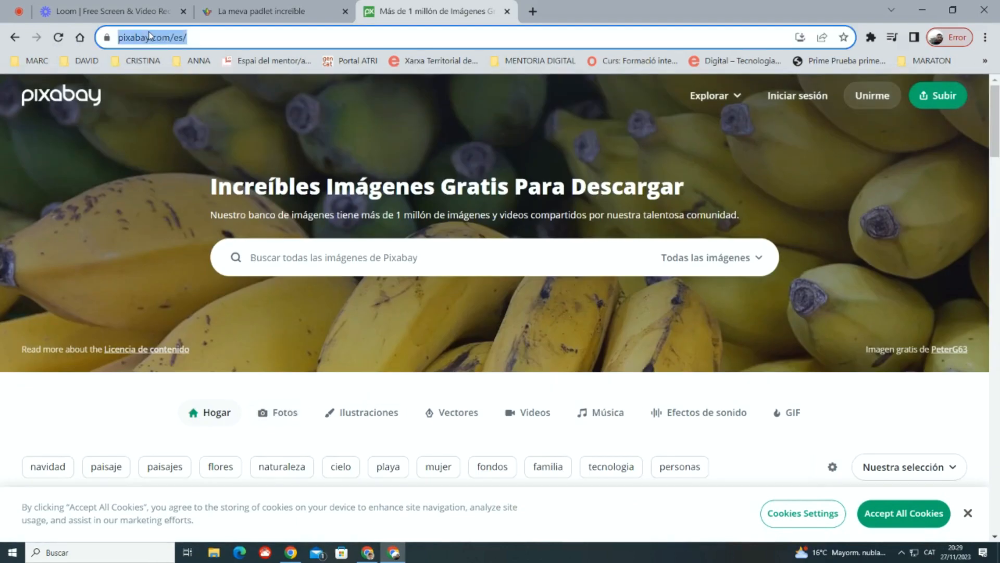
{"action": "right_click", "coordinate": [148, 34]}
{"action": "left_click", "coordinate": [198, 95]}
Return to the Padlet board and attach the copied Pixabay link to the new untitled post
{"action": "left_click", "coordinate": [260, 11]}
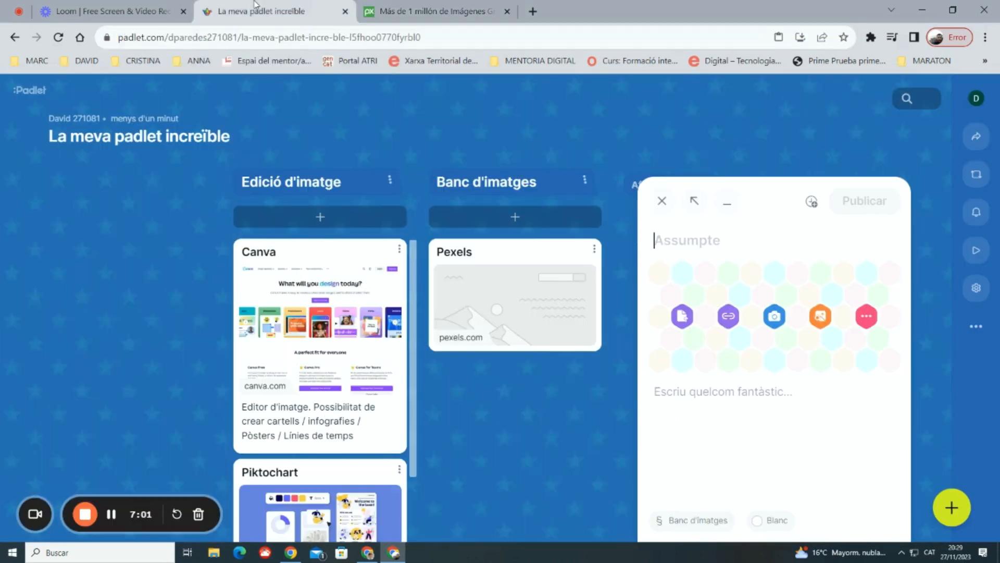
{"action": "right_click", "coordinate": [663, 240]}
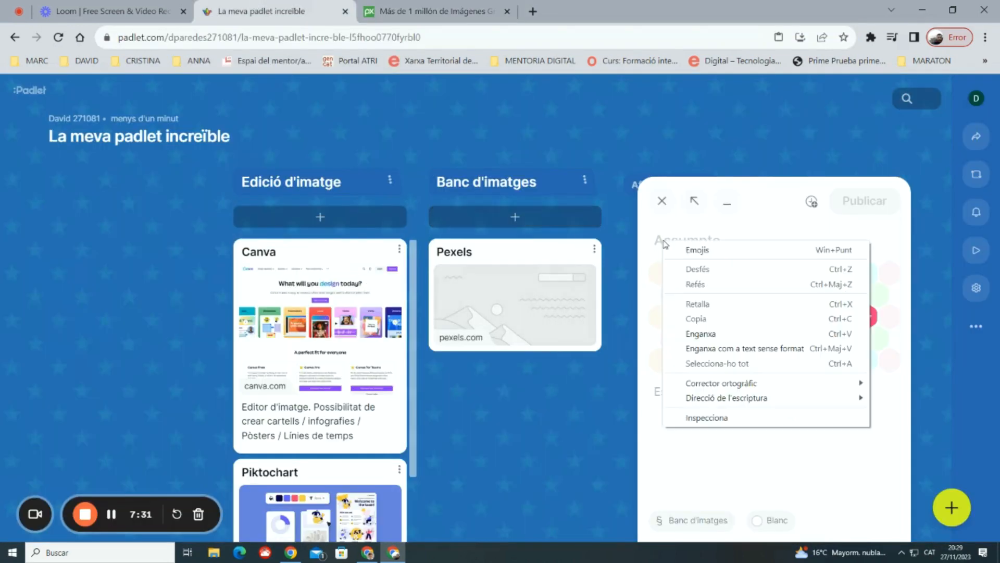
{"action": "left_click", "coordinate": [660, 240]}
{"action": "left_click", "coordinate": [423, 6]}
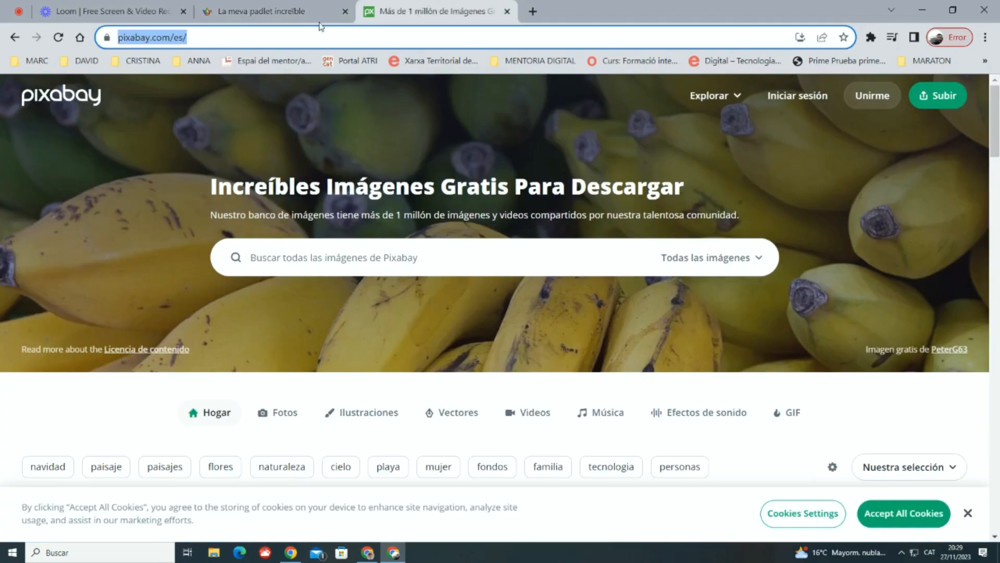
{"action": "left_click", "coordinate": [261, 11]}
{"action": "left_click", "coordinate": [727, 315]}
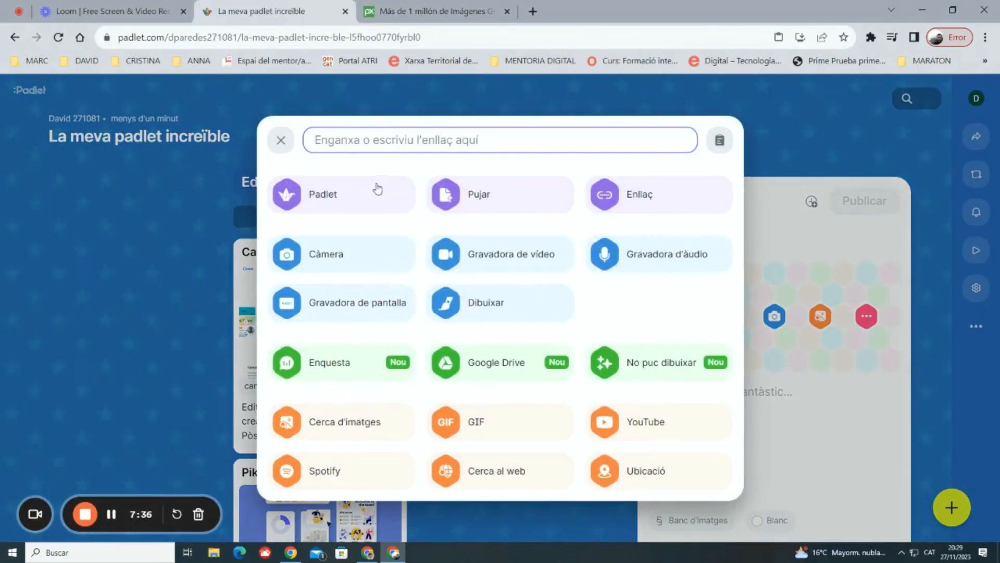
{"action": "right_click", "coordinate": [364, 137]}
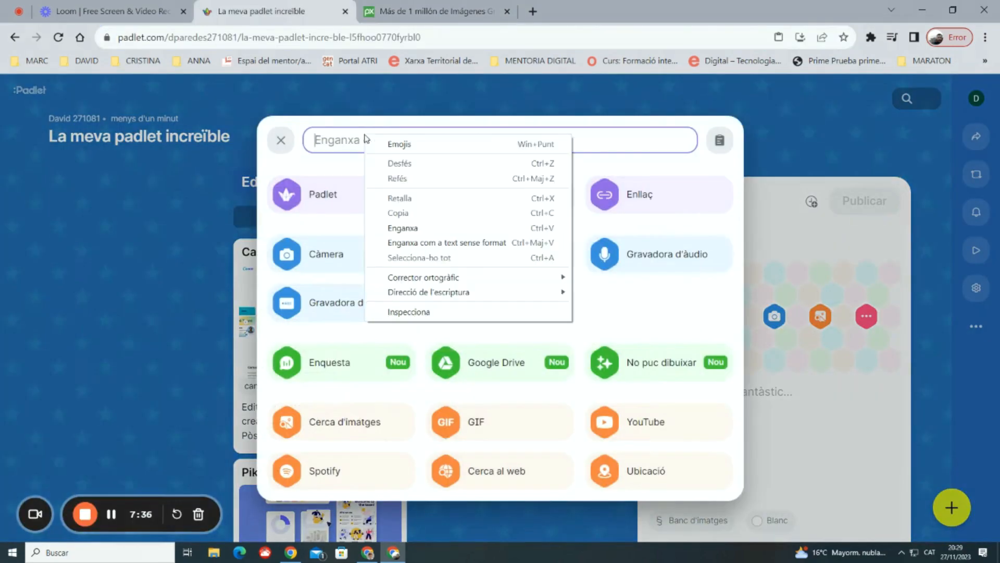
{"action": "left_click", "coordinate": [409, 224]}
{"action": "key", "text": "Return"}
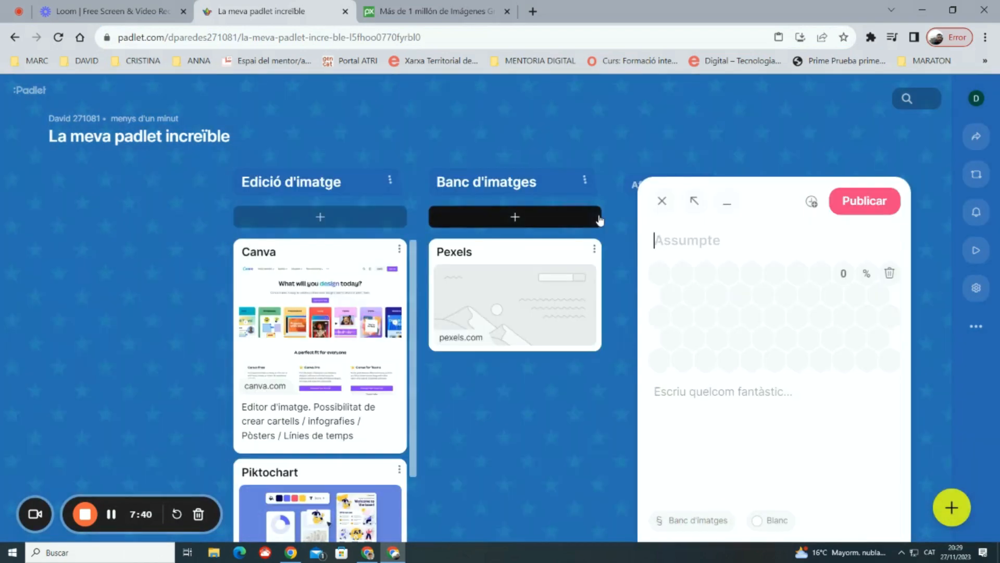
Title the post "Pixabay" and publish it in the "Banc d'imatges" section
{"action": "type", "text": "Pixa"}
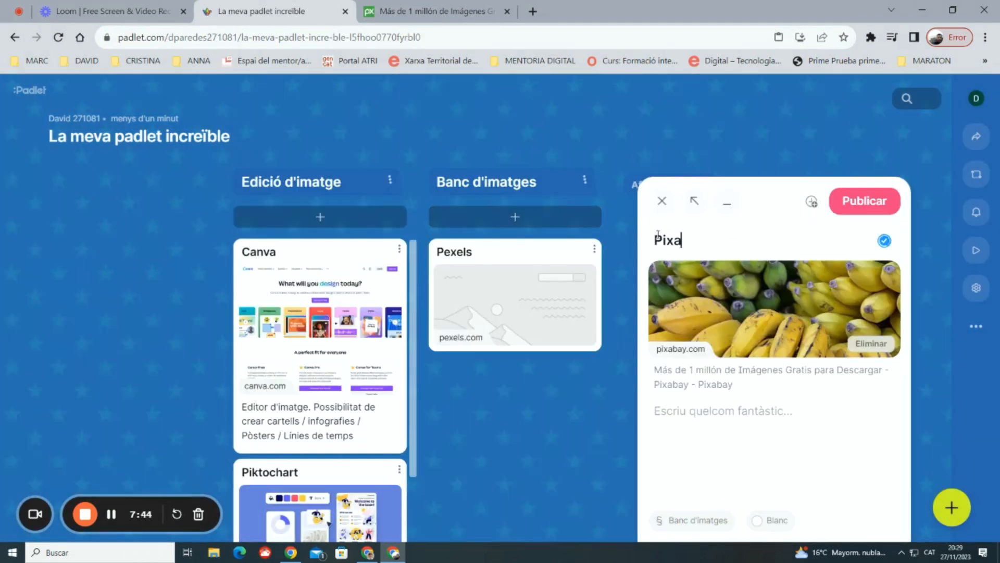
{"action": "type", "text": "bay"}
{"action": "left_click", "coordinate": [867, 203]}
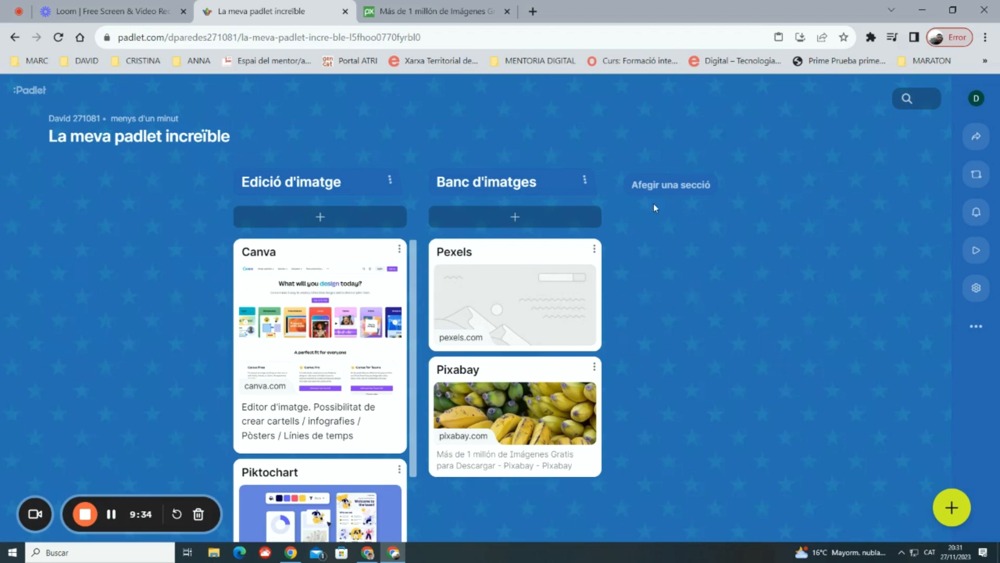
Add two more sections with default names after "Banc d'imatges" and look over the "Edició d'imatge" posts
{"action": "left_click", "coordinate": [671, 185]}
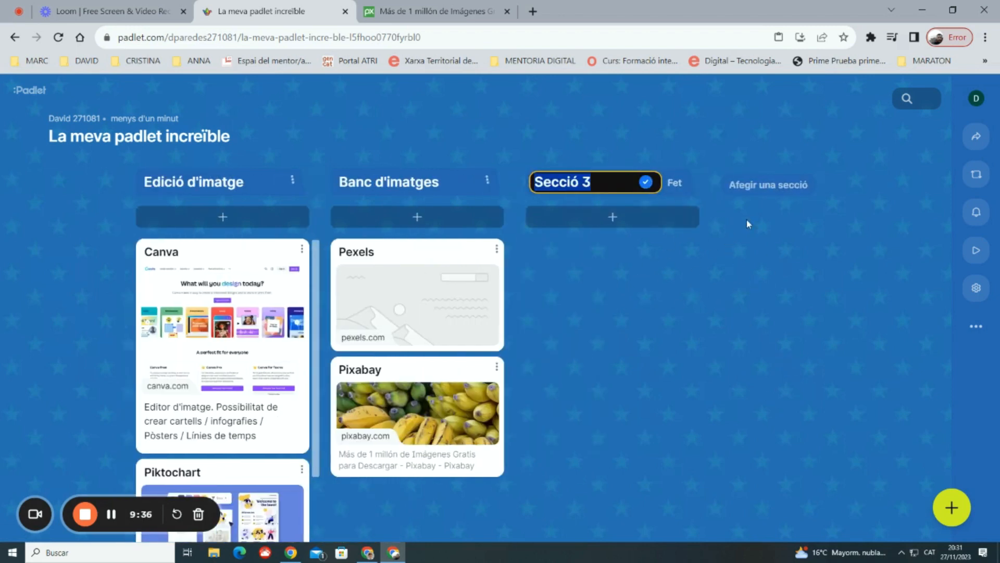
{"action": "left_click", "coordinate": [779, 186]}
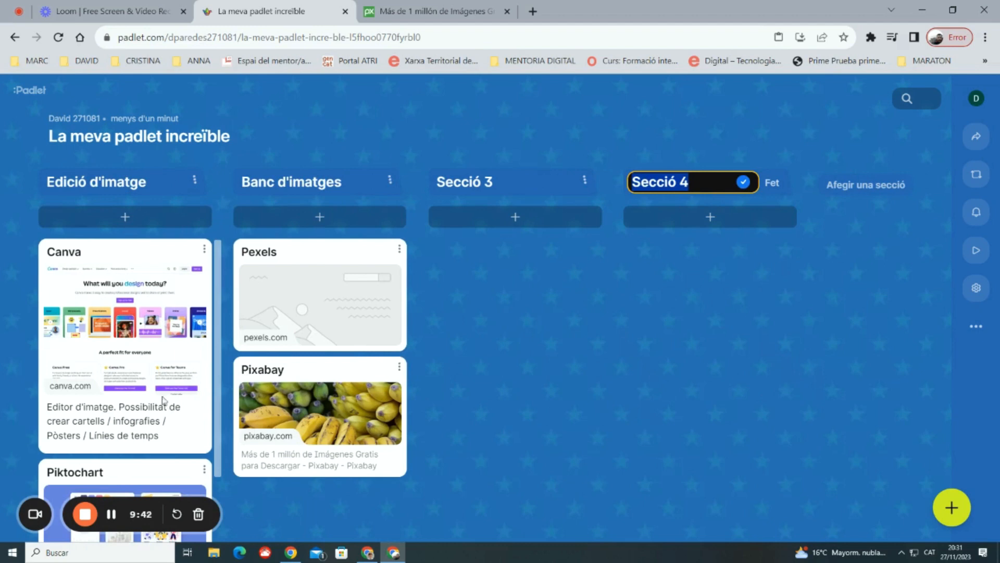
{"action": "scroll", "coordinate": [167, 400], "scroll_direction": "down", "scroll_amount": 2}
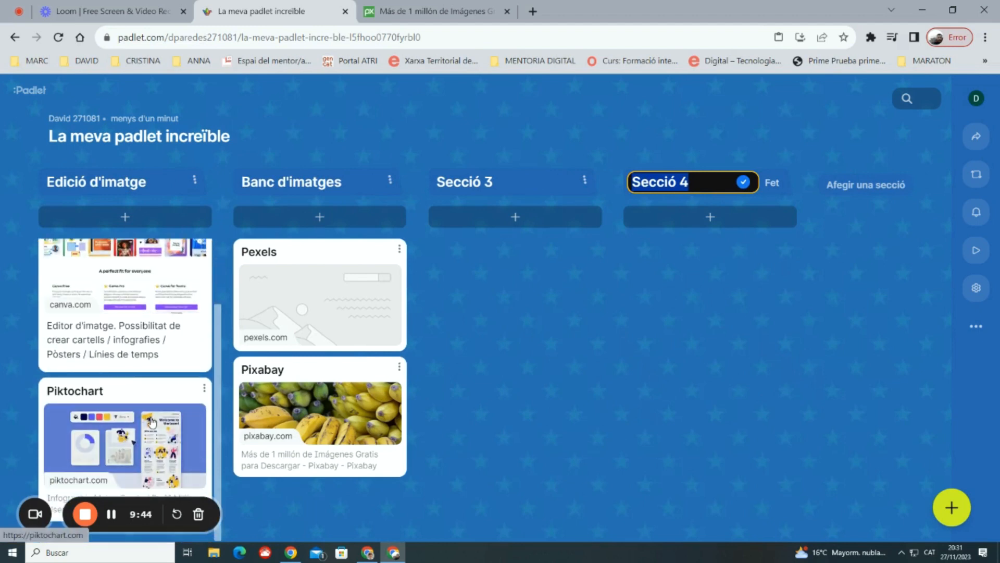
{"action": "scroll", "coordinate": [151, 422], "scroll_direction": "up", "scroll_amount": 2}
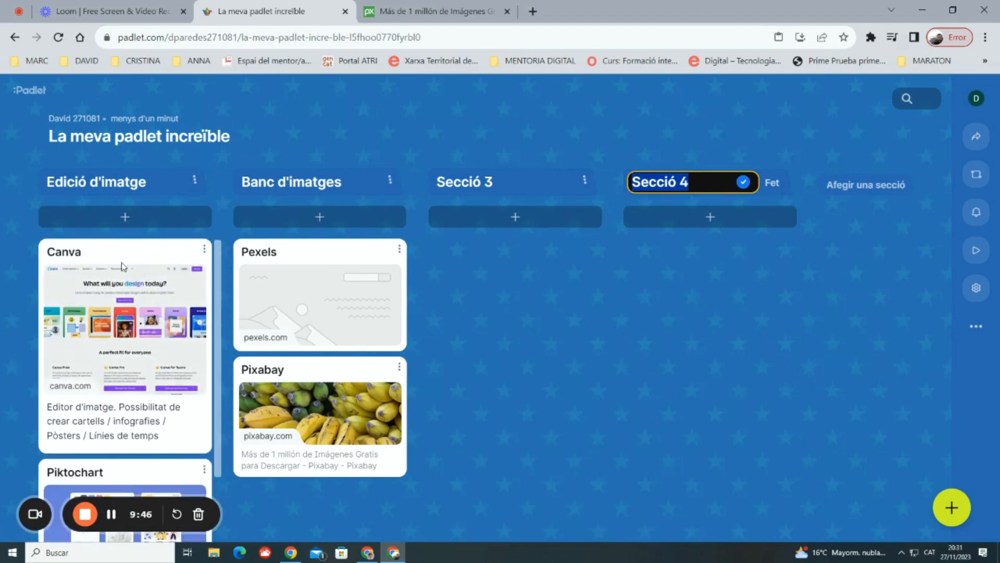
{"action": "left_click_drag", "start_coordinate": [123, 264], "coordinate": [156, 349]}
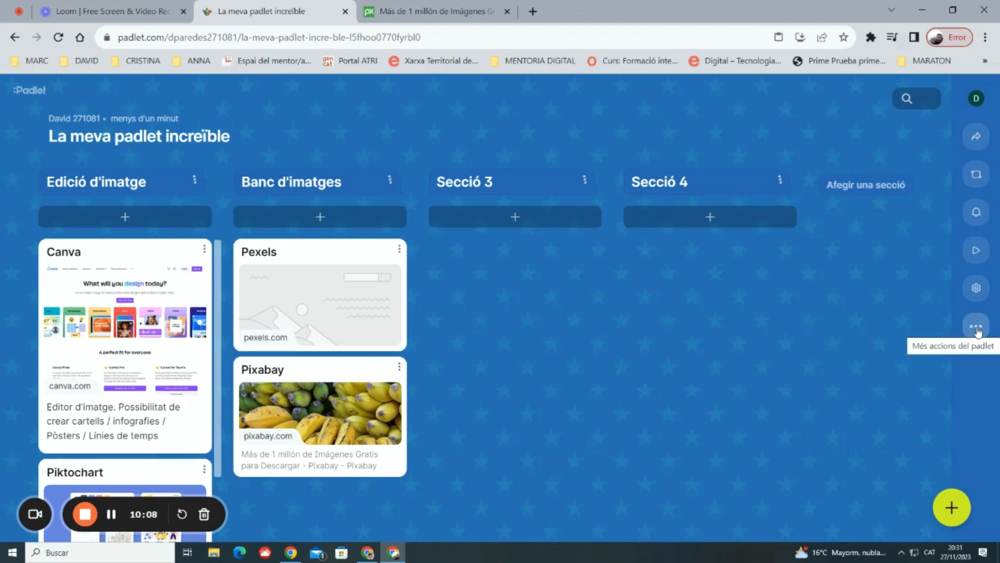
Open the board's settings and change its title to "Banc recursos" followed by the owner's first name
{"action": "left_click", "coordinate": [976, 288]}
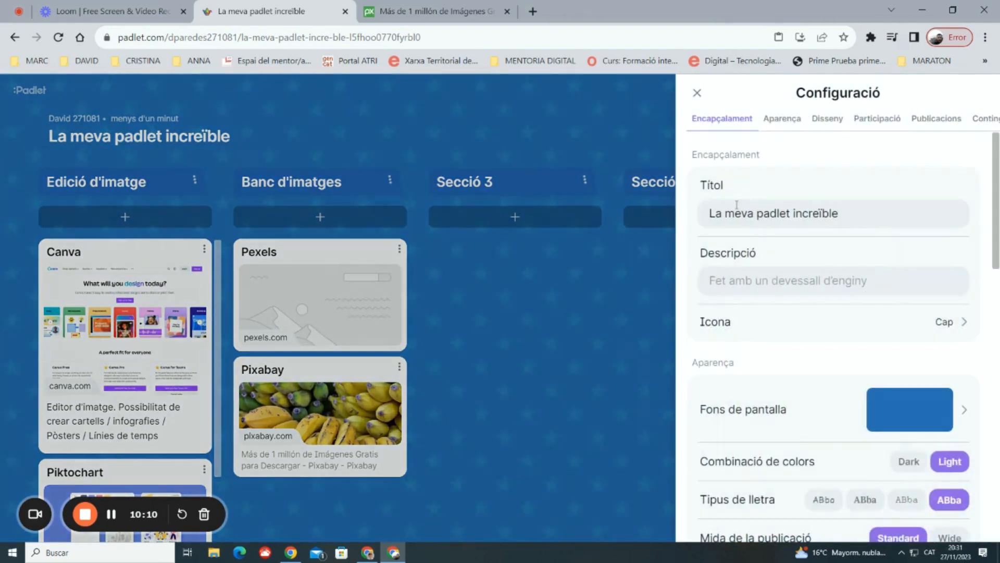
{"action": "triple_click", "coordinate": [746, 218]}
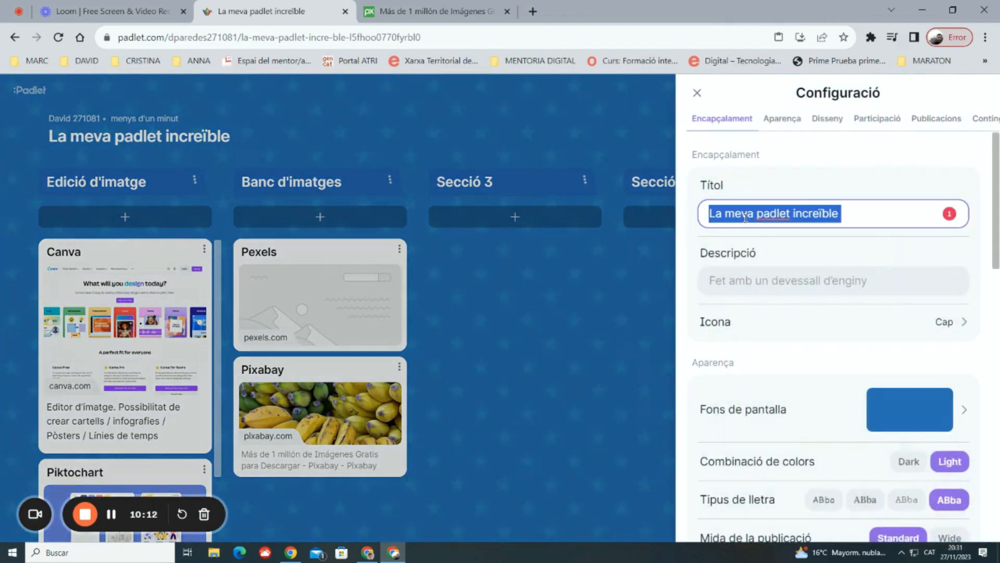
{"action": "type", "text": "Bna"}
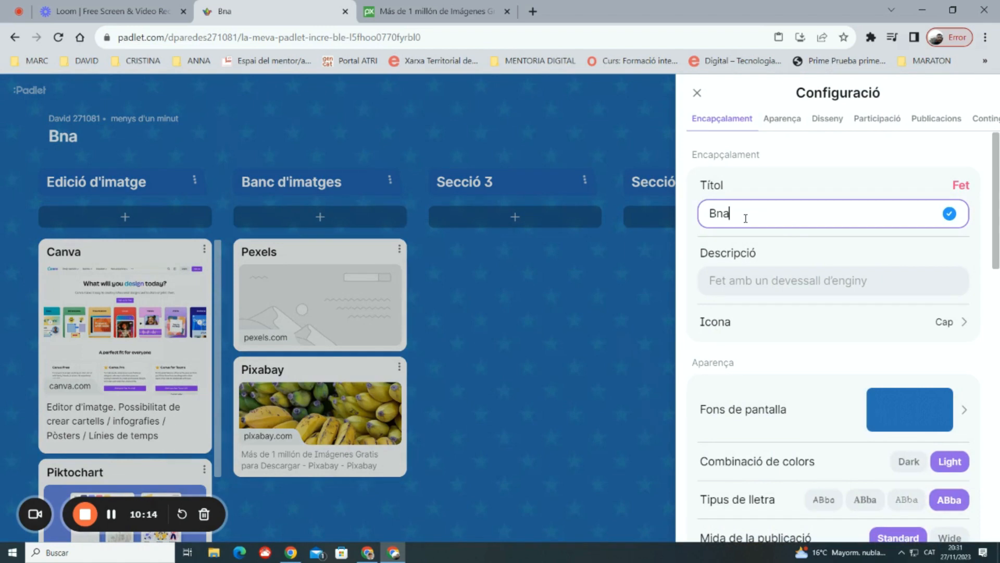
{"action": "key", "text": "BackSpace"}
{"action": "key", "text": "BackSpace"}
{"action": "type", "text": "anc recursos "}
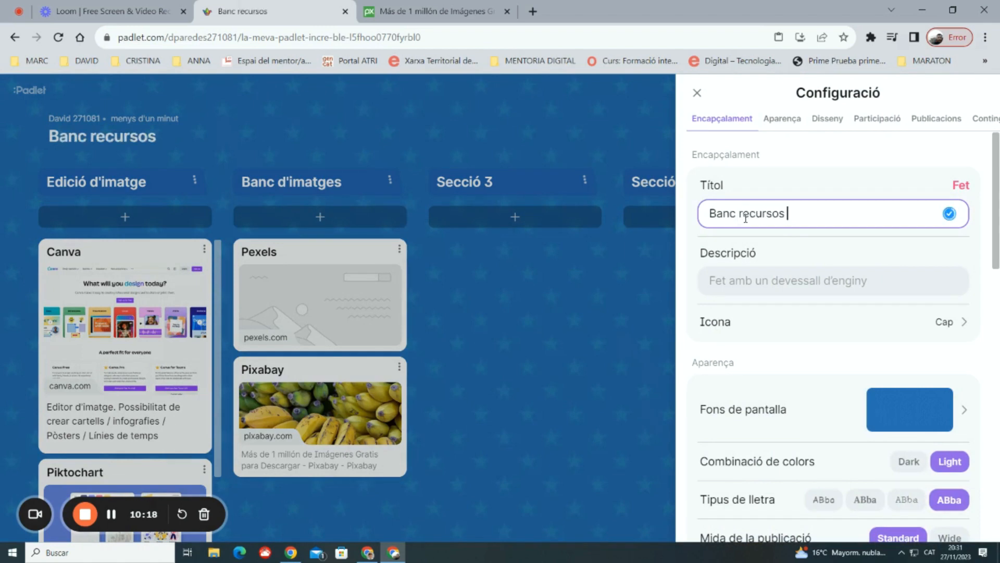
{"action": "type", "text": "David"}
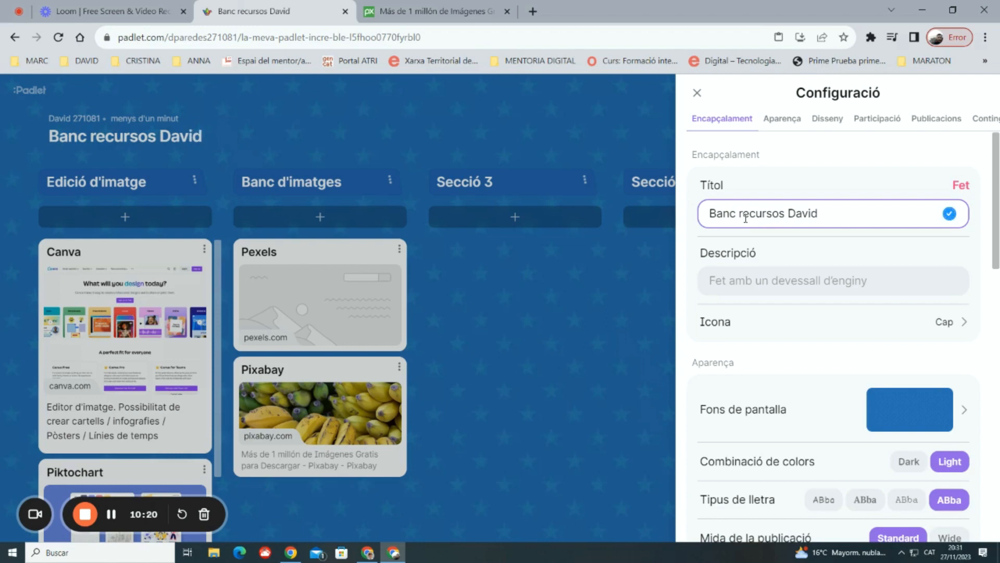
{"action": "left_click", "coordinate": [747, 274]}
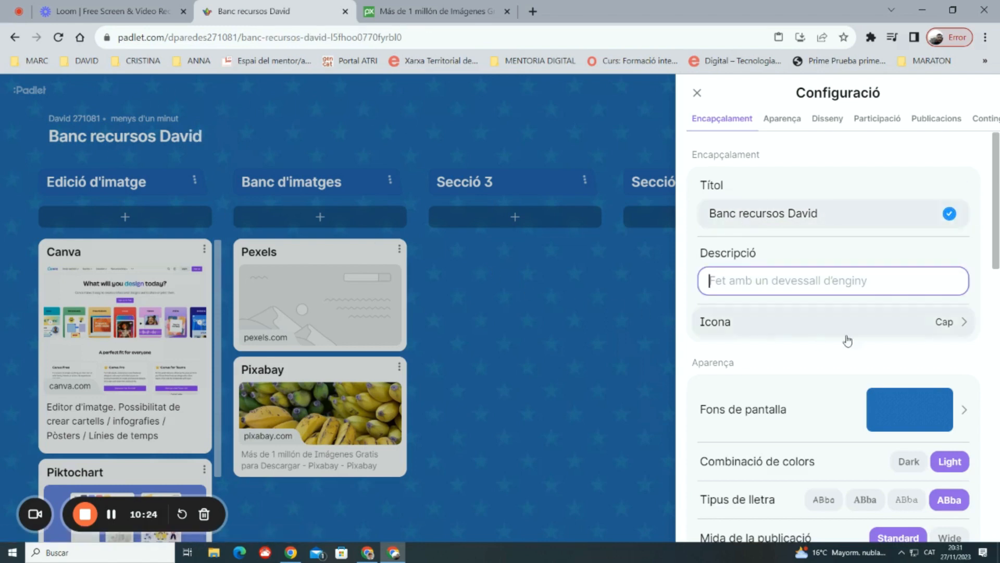
Look over the board's icon choices and the full list of settings, from header and appearance to the custom URL, without changing any
{"action": "left_click", "coordinate": [957, 324]}
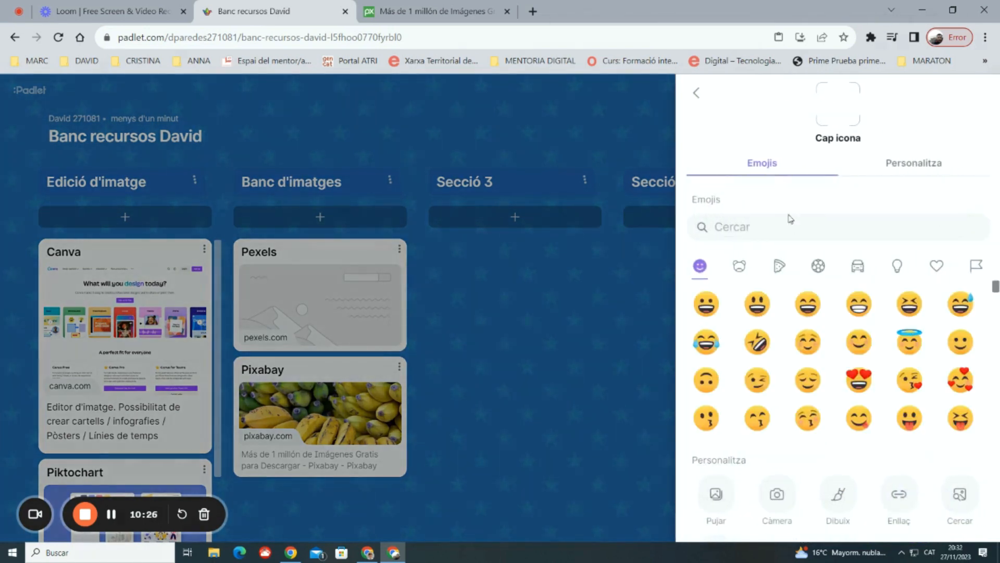
{"action": "left_click", "coordinate": [696, 93]}
{"action": "scroll", "coordinate": [783, 336], "scroll_direction": "down", "scroll_amount": 3}
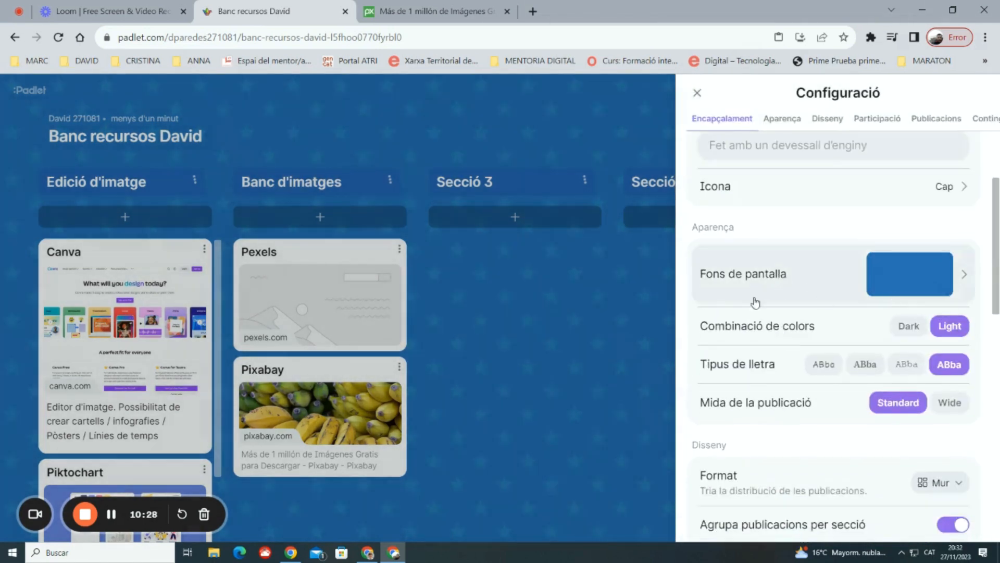
{"action": "scroll", "coordinate": [756, 299], "scroll_direction": "down", "scroll_amount": 3}
{"action": "scroll", "coordinate": [735, 327], "scroll_direction": "down", "scroll_amount": 3}
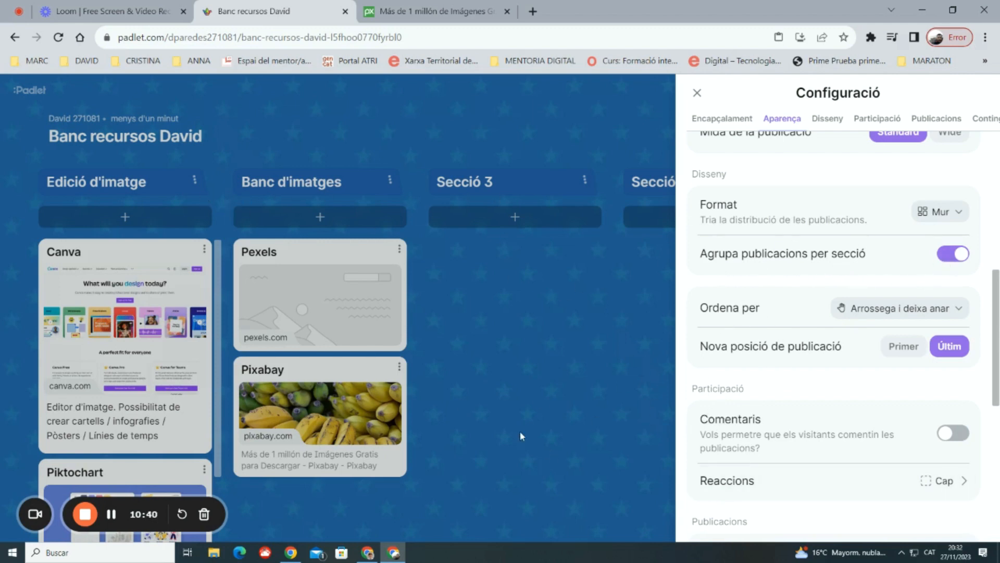
{"action": "scroll", "coordinate": [753, 344], "scroll_direction": "down", "scroll_amount": 7}
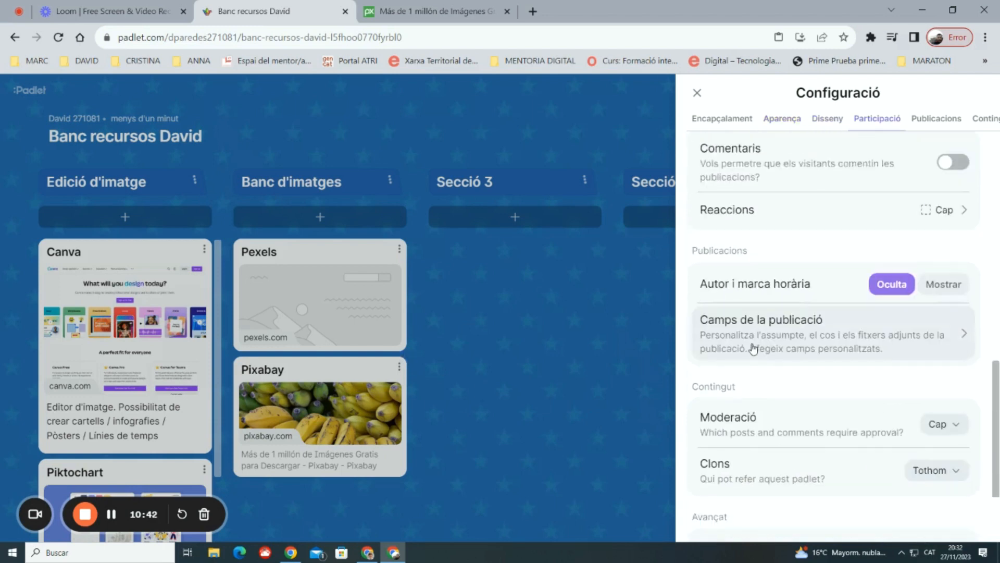
{"action": "scroll", "coordinate": [812, 372], "scroll_direction": "up", "scroll_amount": 6}
{"action": "scroll", "coordinate": [817, 374], "scroll_direction": "down", "scroll_amount": 5}
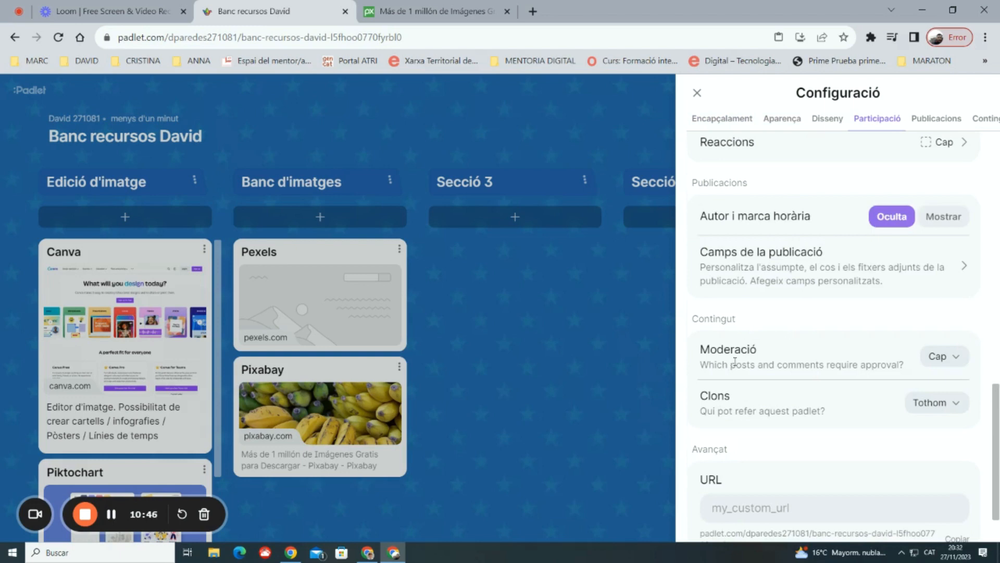
{"action": "scroll", "coordinate": [772, 481], "scroll_direction": "down", "scroll_amount": 2}
{"action": "scroll", "coordinate": [812, 347], "scroll_direction": "up", "scroll_amount": 15}
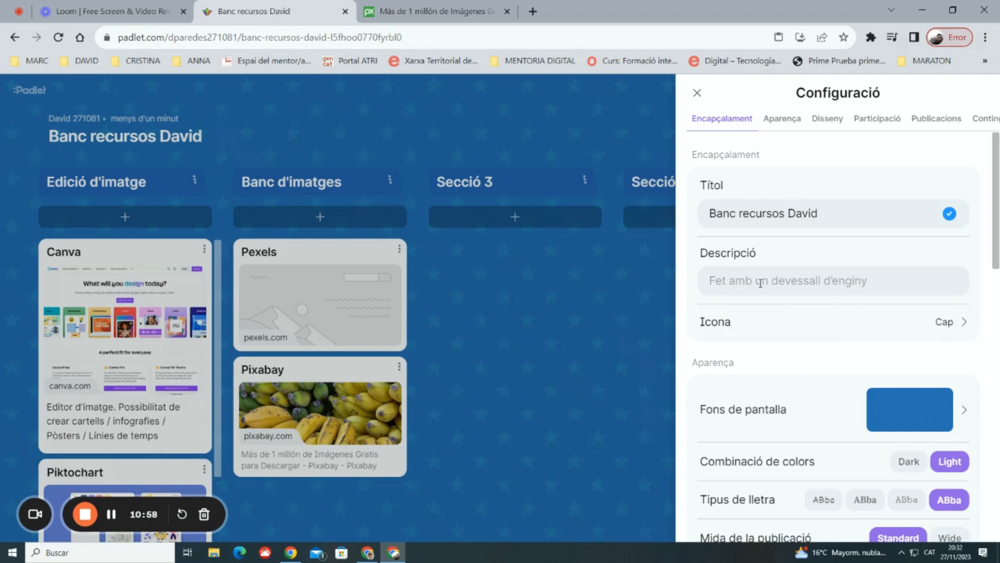
{"action": "scroll", "coordinate": [826, 423], "scroll_direction": "down", "scroll_amount": 6}
{"action": "scroll", "coordinate": [813, 380], "scroll_direction": "up", "scroll_amount": 4}
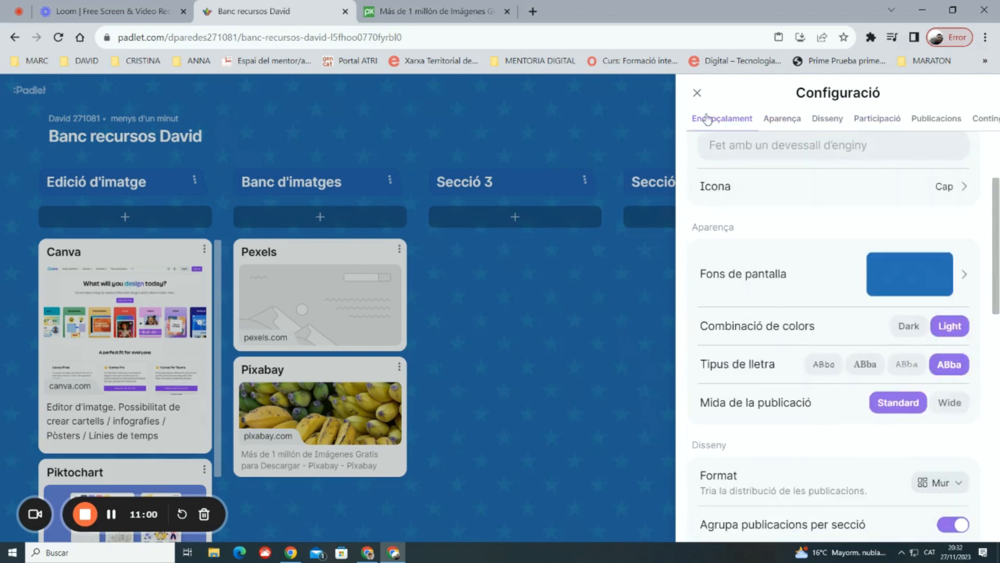
{"action": "scroll", "coordinate": [751, 252], "scroll_direction": "up", "scroll_amount": 2}
Review the Aparença, Disseny, Participació and Publicacions settings one after another and close the board configuration
{"action": "left_click", "coordinate": [782, 121]}
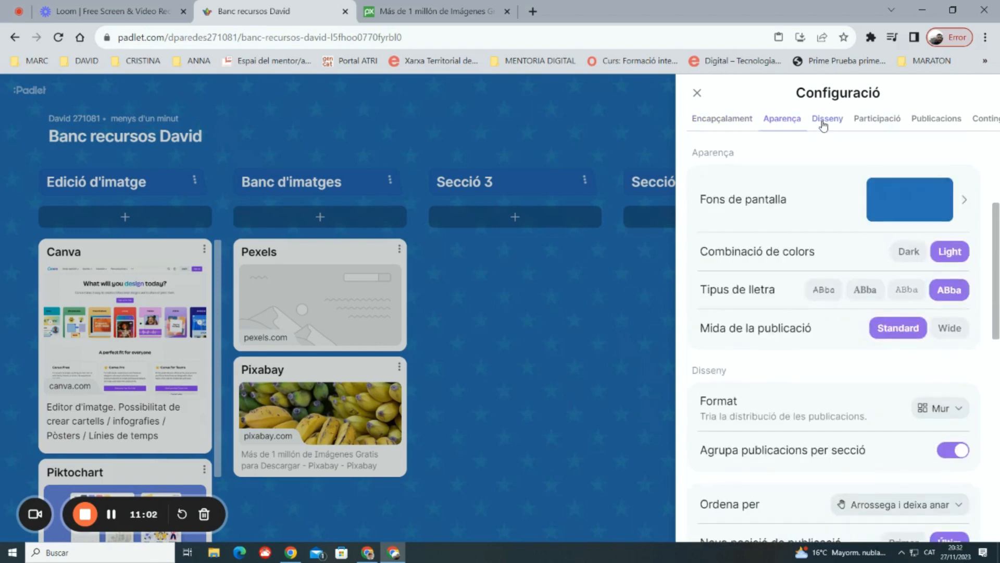
{"action": "left_click", "coordinate": [826, 119]}
{"action": "left_click", "coordinate": [877, 118]}
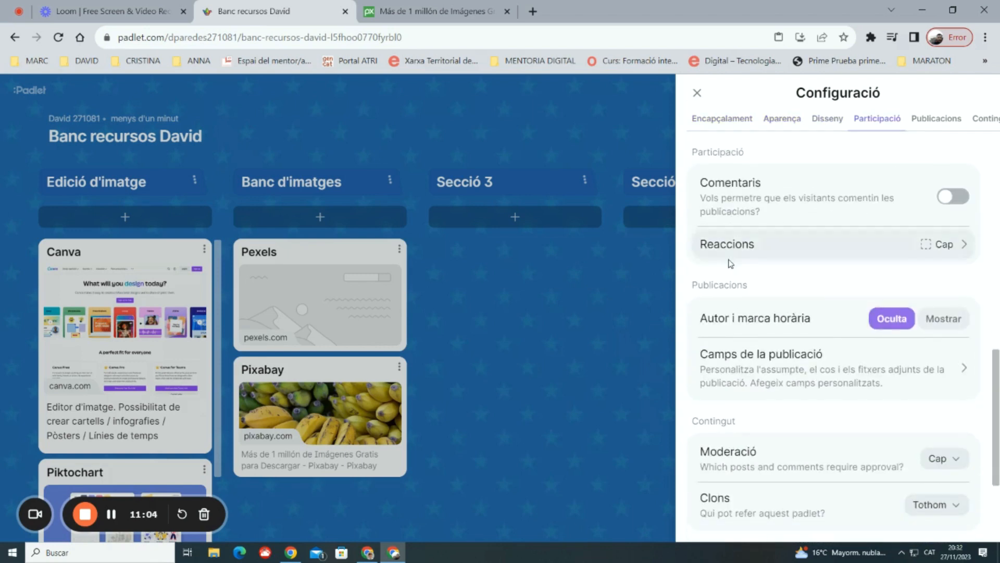
{"action": "scroll", "coordinate": [813, 364], "scroll_direction": "down", "scroll_amount": 3}
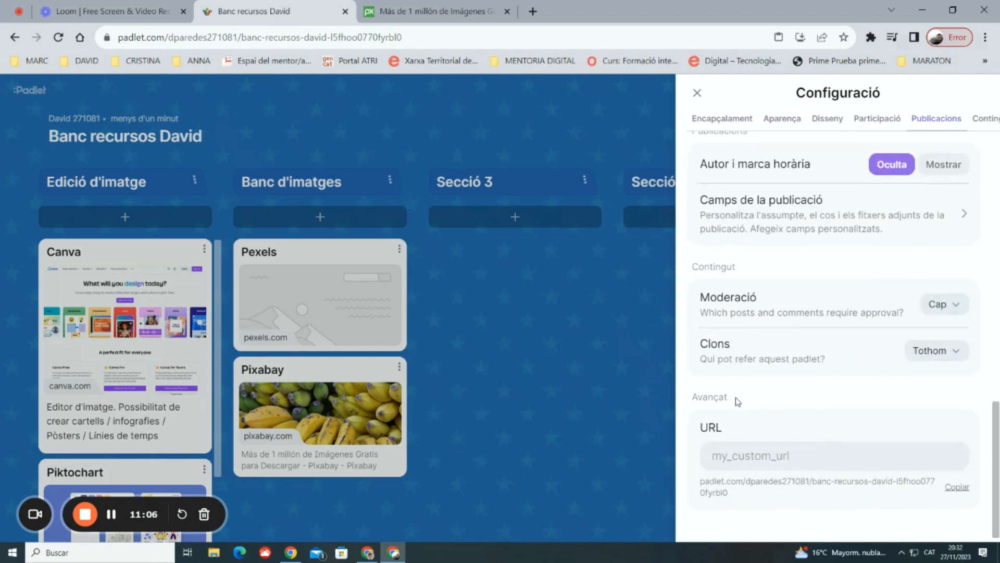
{"action": "scroll", "coordinate": [799, 303], "scroll_direction": "up", "scroll_amount": 5}
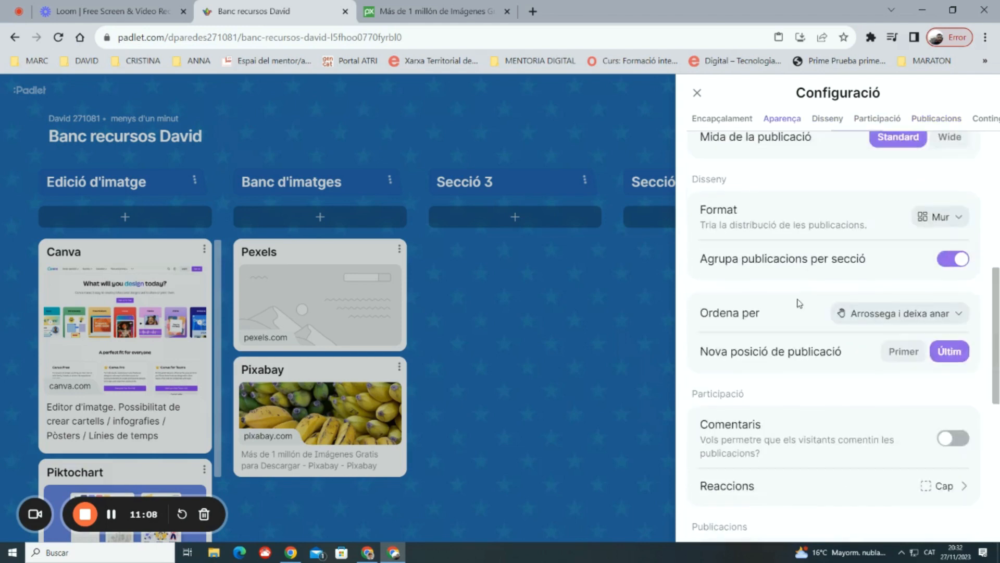
{"action": "scroll", "coordinate": [800, 303], "scroll_direction": "up", "scroll_amount": 5}
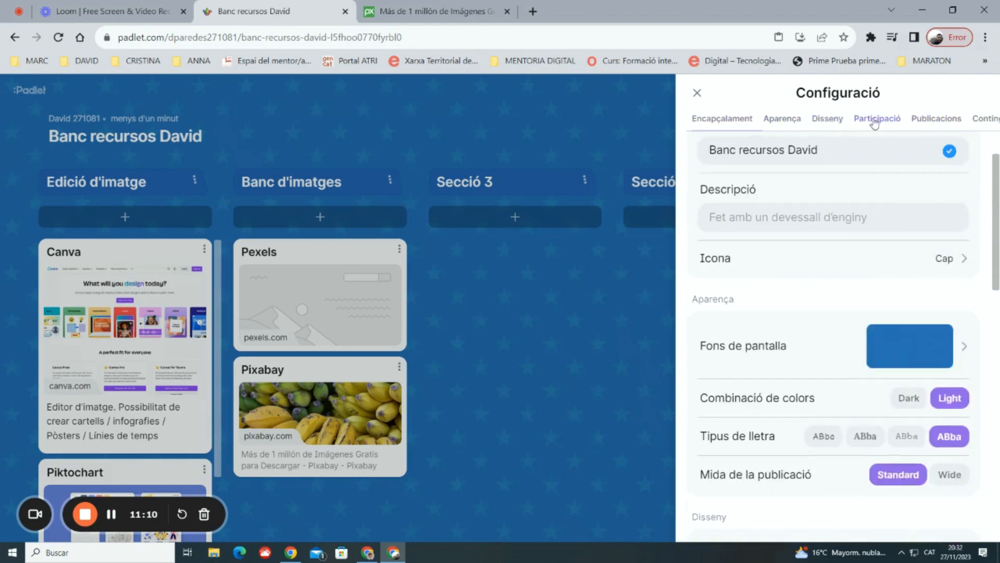
{"action": "left_click", "coordinate": [875, 123]}
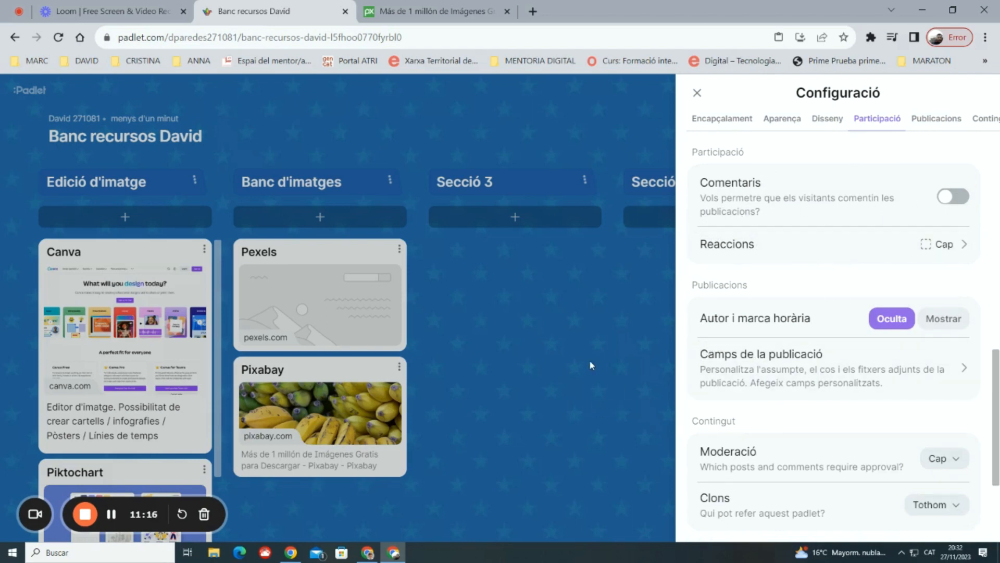
{"action": "scroll", "coordinate": [770, 380], "scroll_direction": "up", "scroll_amount": 10}
{"action": "left_click", "coordinate": [935, 118]}
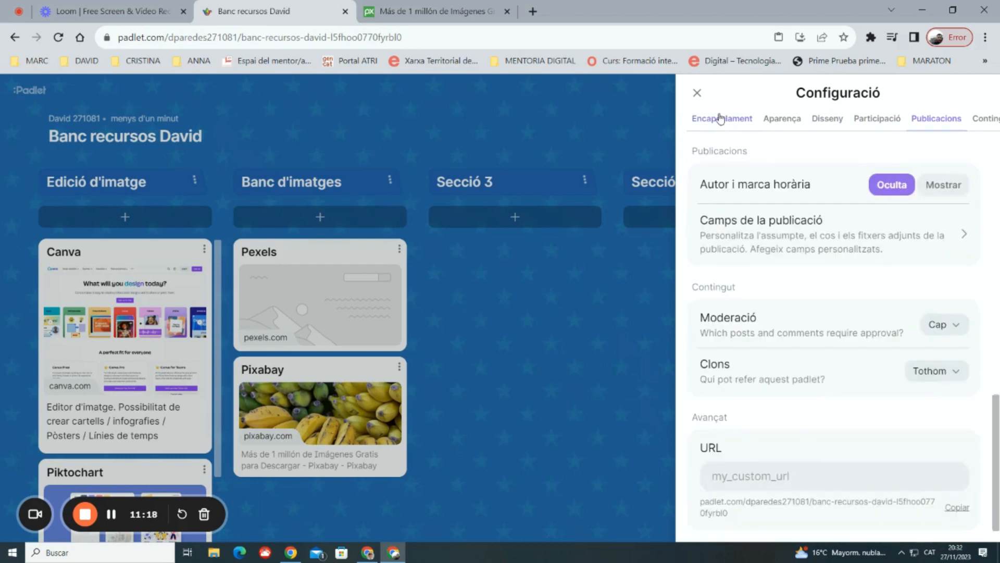
{"action": "left_click", "coordinate": [697, 93]}
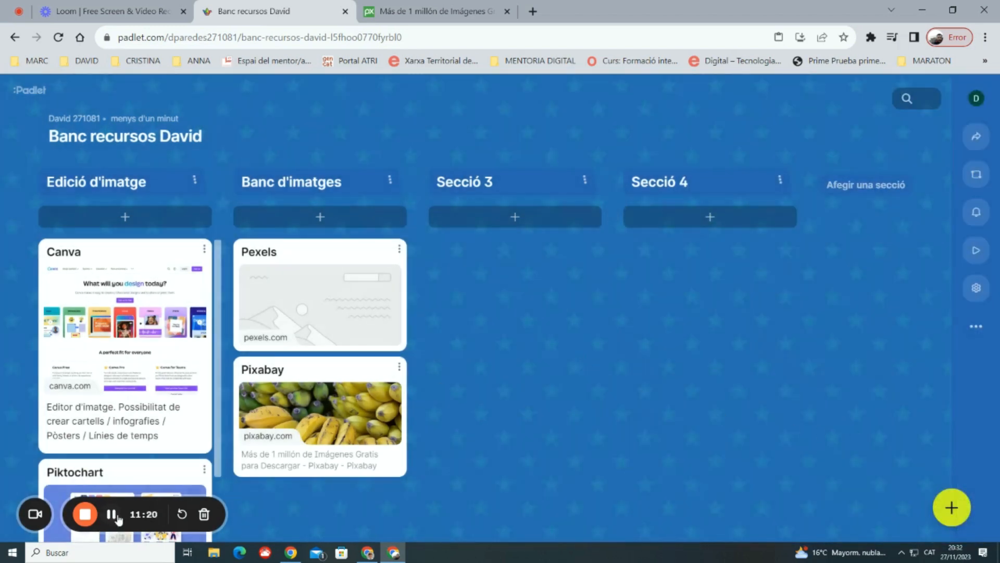